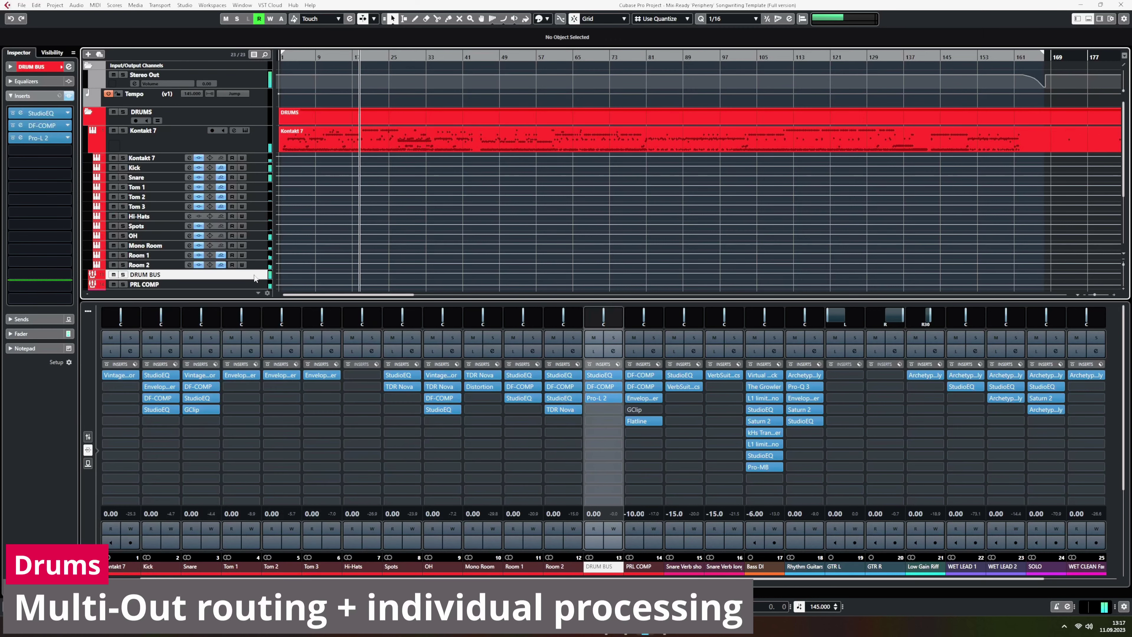
Review the insert chains of the PRL COMP, Snare Verb short and Snare Verb long channels.
scroll(254, 277, down, 2)
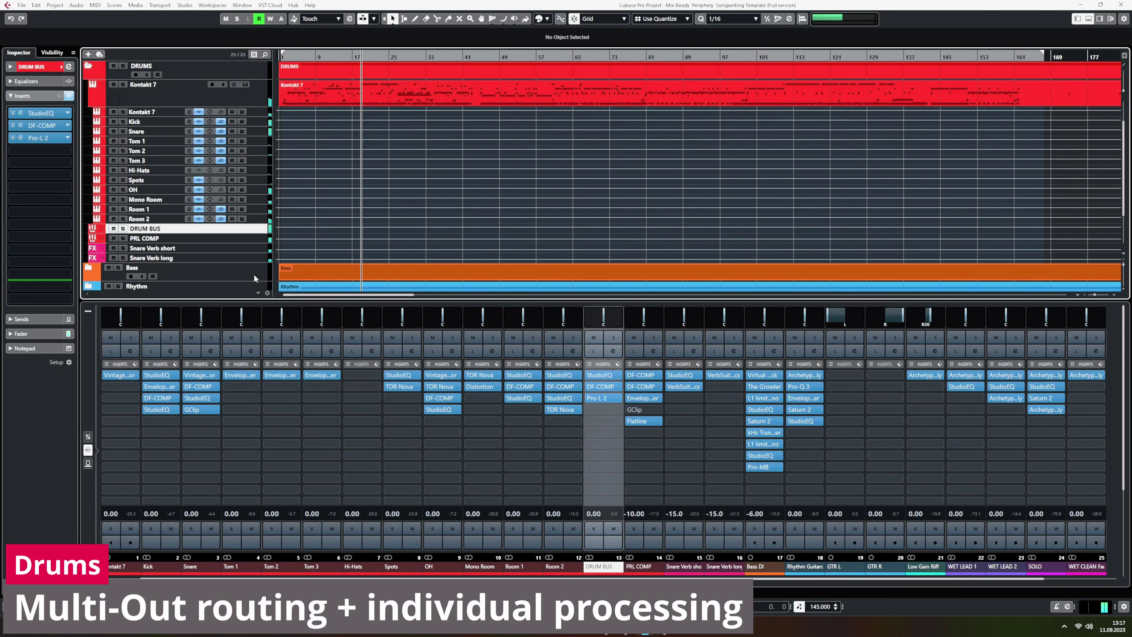
click(257, 239)
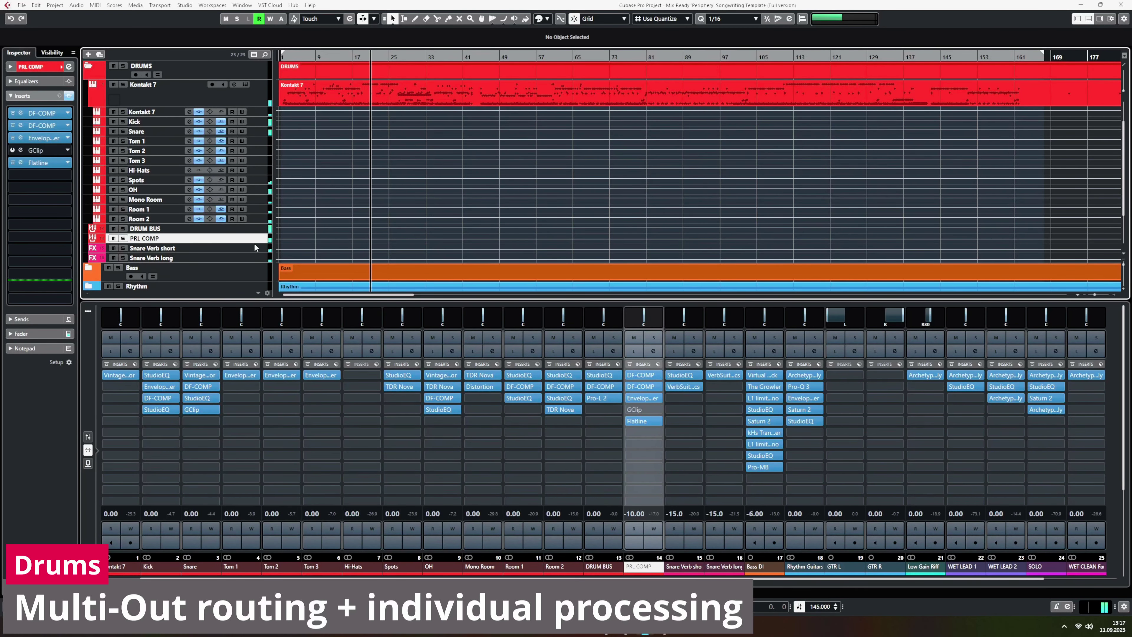
click(255, 249)
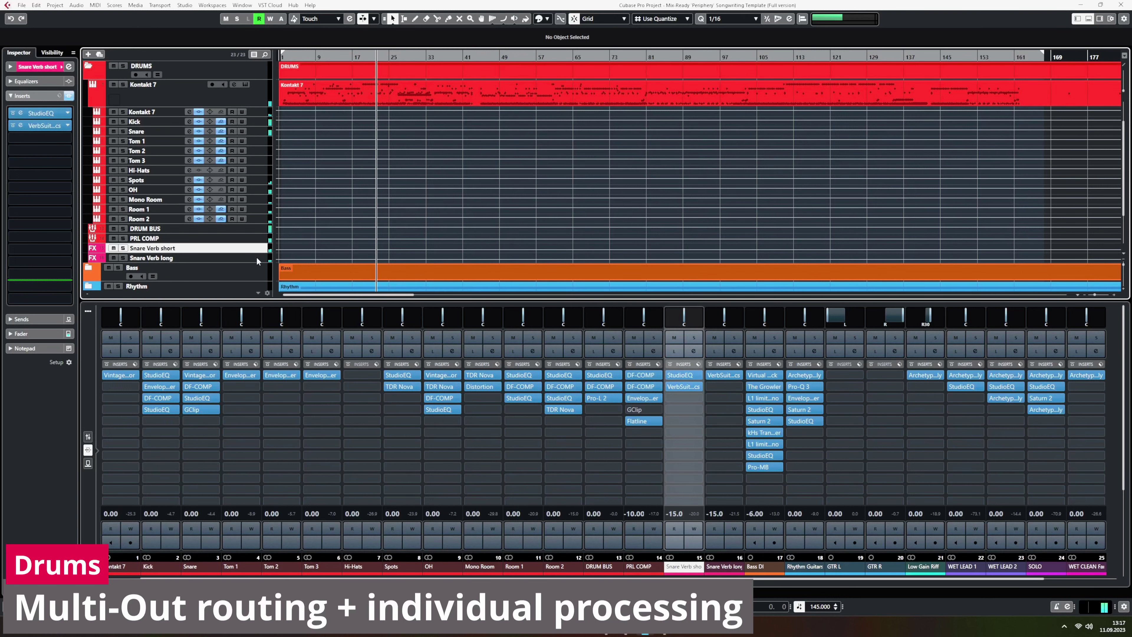
click(256, 260)
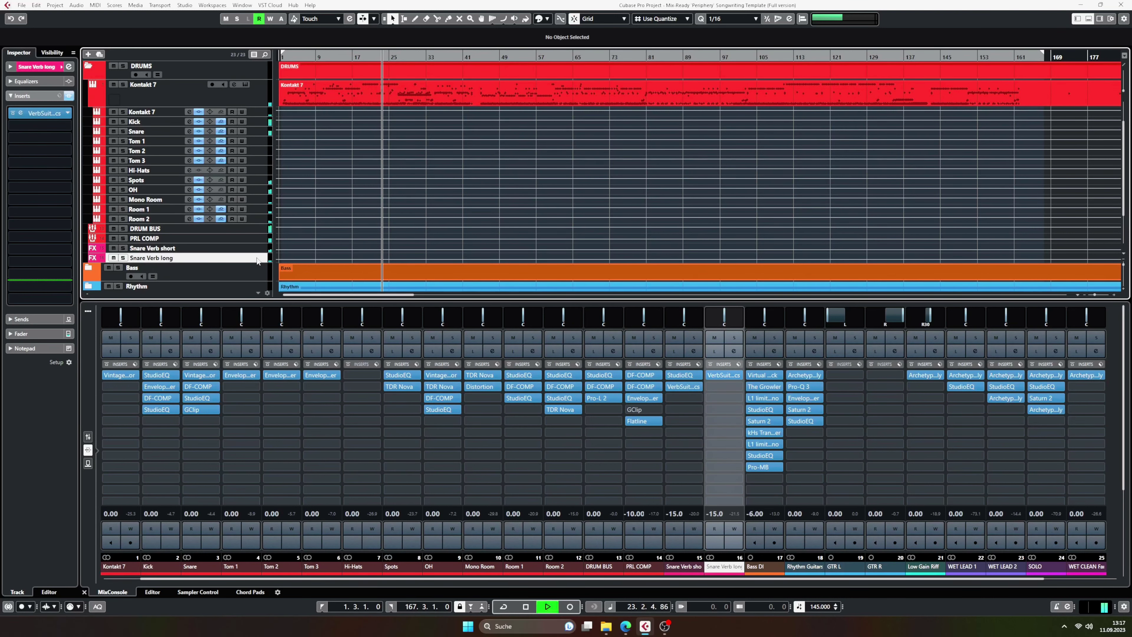
scroll(212, 185, up, 2)
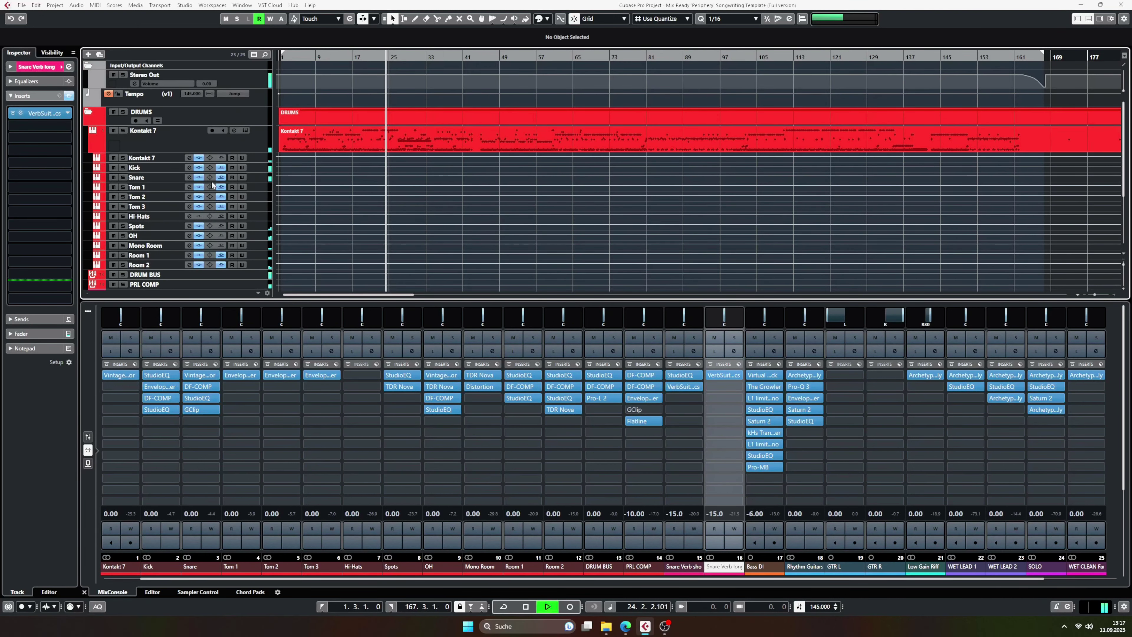
Collapse the Kontakt 7 output channels and open the Kontakt 7 drum part in an enlarged Drum Editor.
click(98, 145)
click(316, 142)
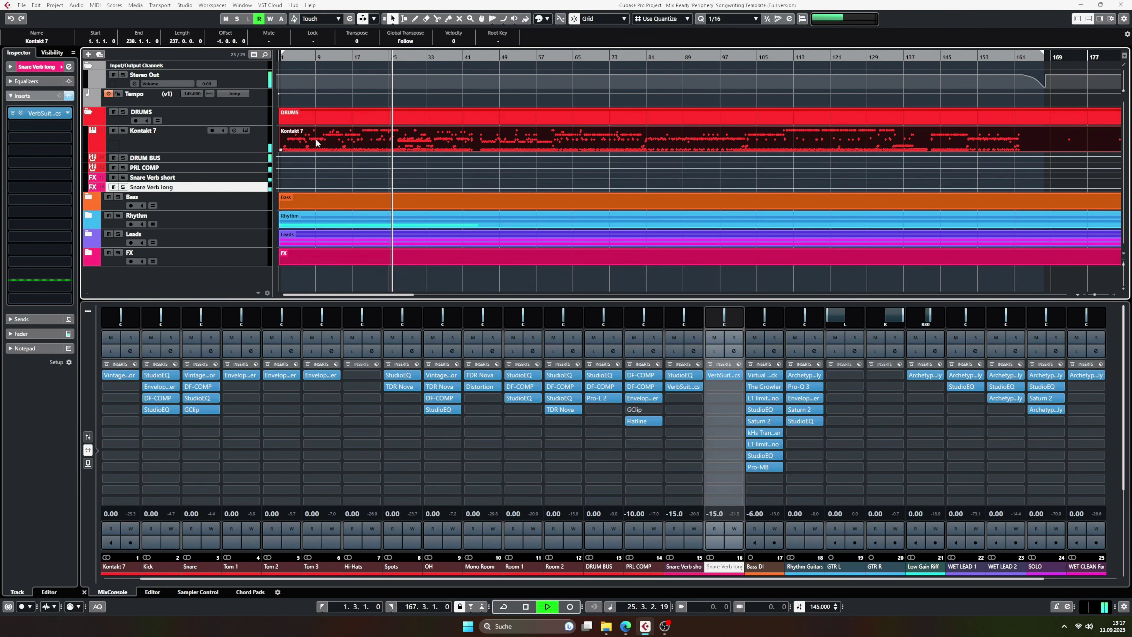
double_click(352, 140)
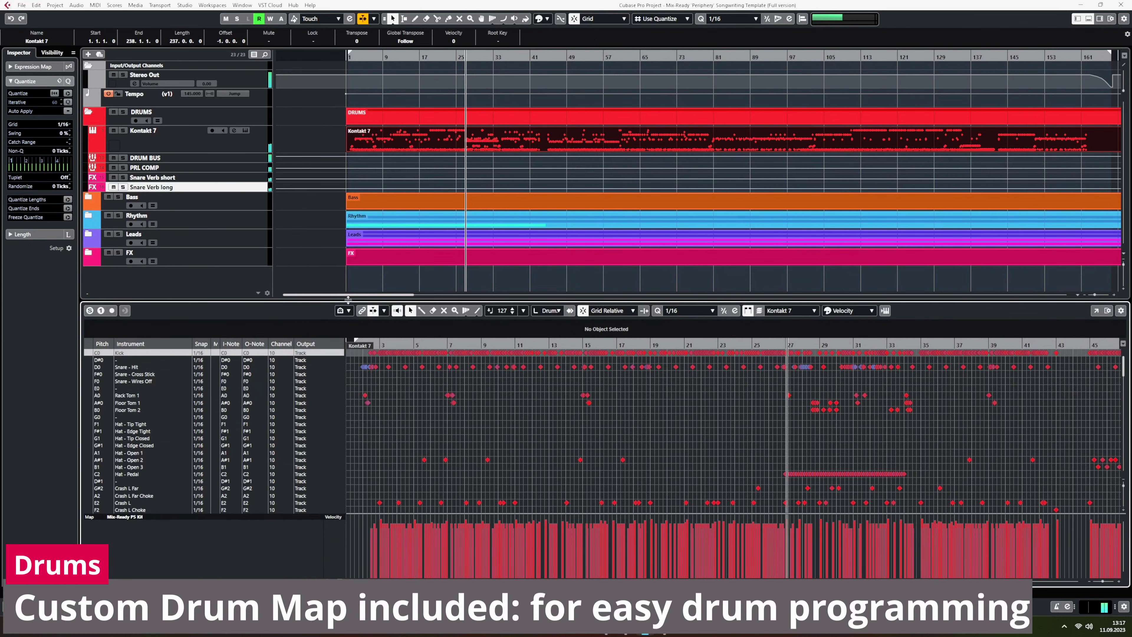
drag(348, 299, 348, 165)
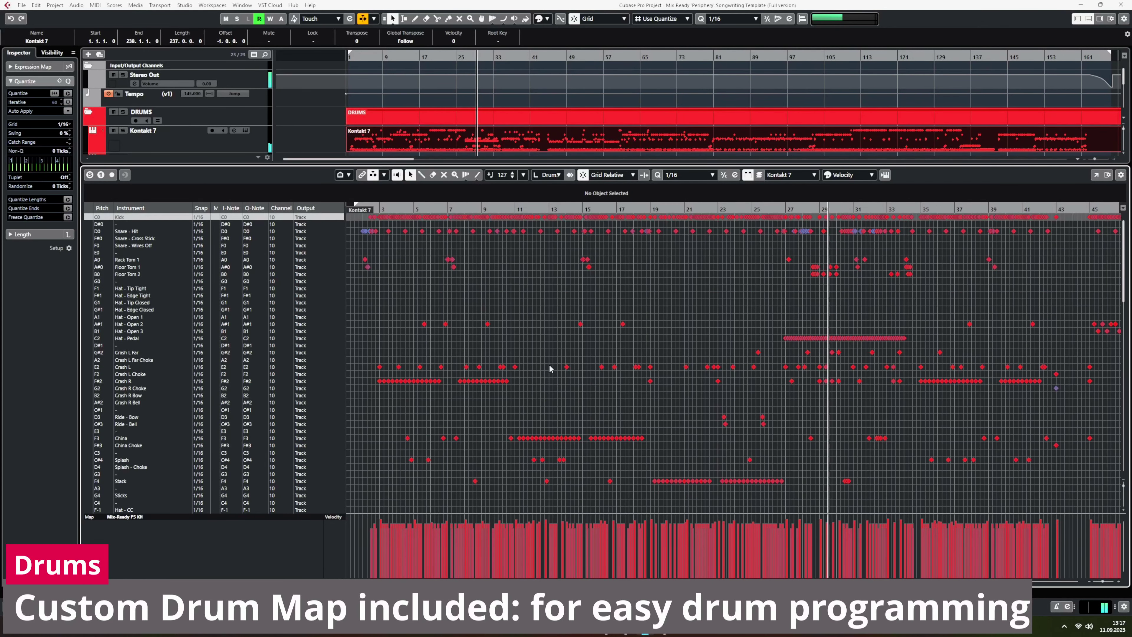
Examine the drum part's notes against the custom drum map, both in wide overview and in close detail.
key(g)
key(g)
key(g)
key(g)
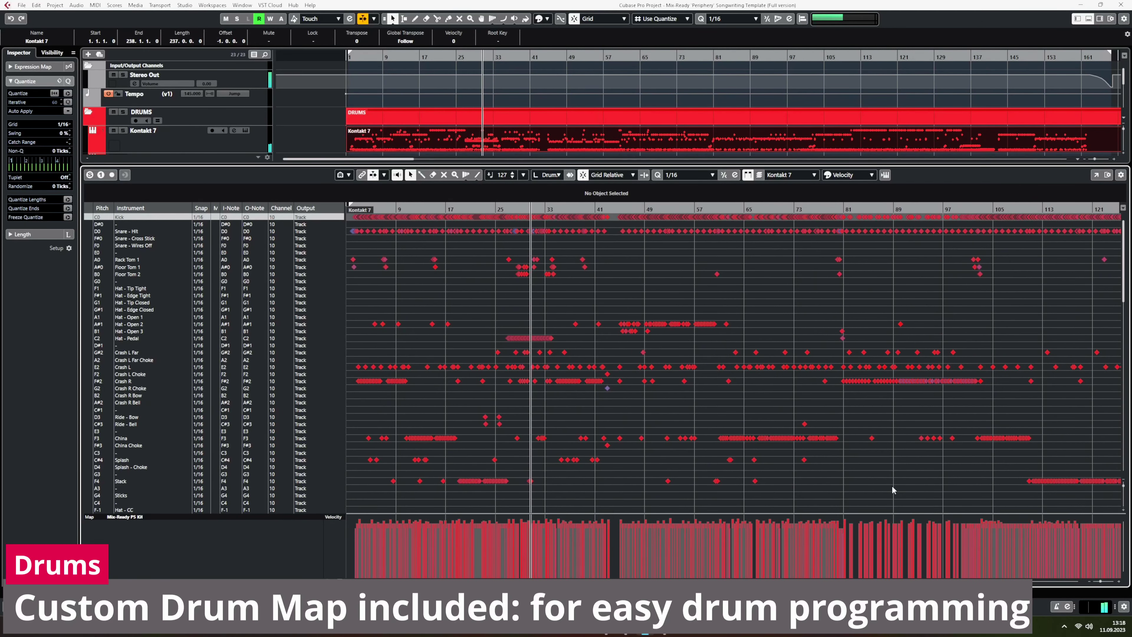
key(h)
key(h)
key(h)
key(h)
key(h)
key(h)
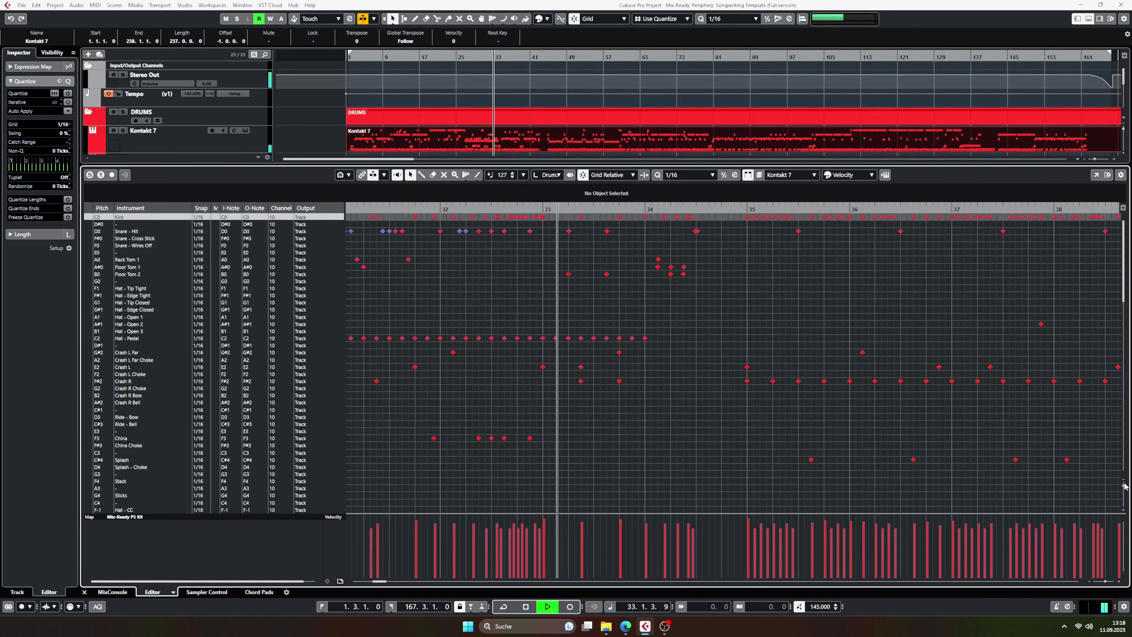
drag(1124, 486, 1123, 483)
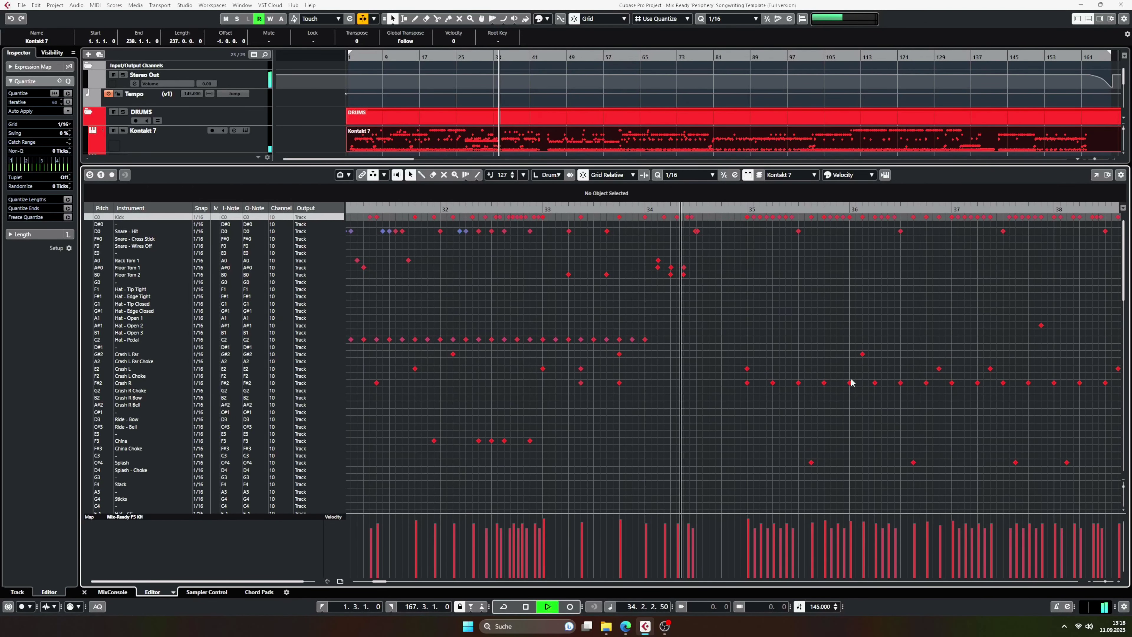
key(g)
key(g)
key(g)
key(g)
key(g)
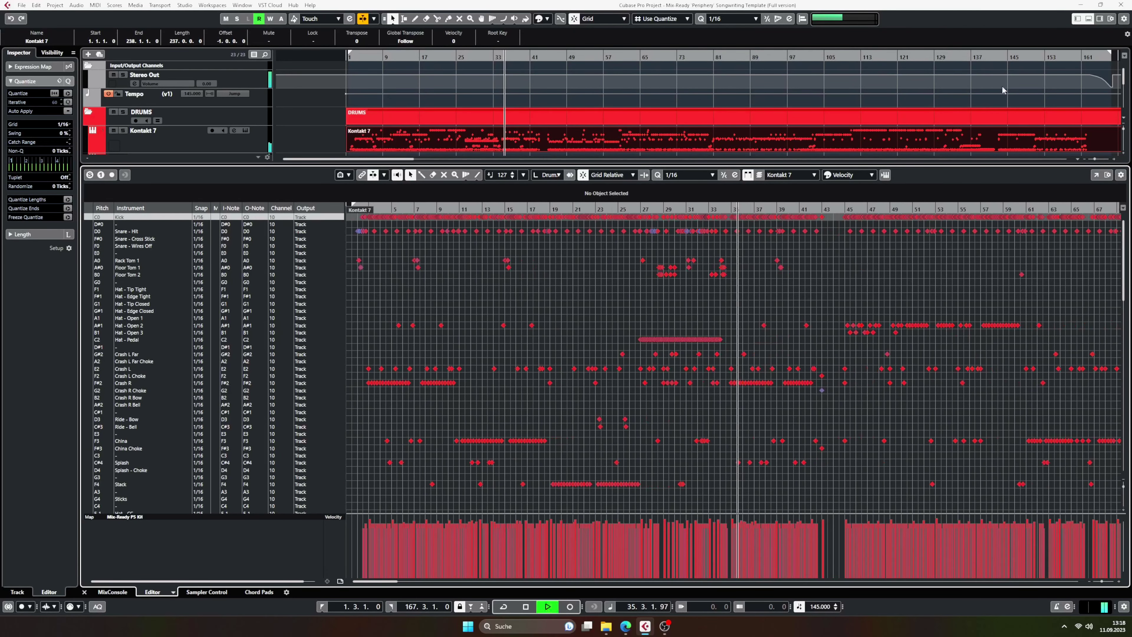
Close the Drum Editor and collapse the DRUMS folder.
key(ctrl+e)
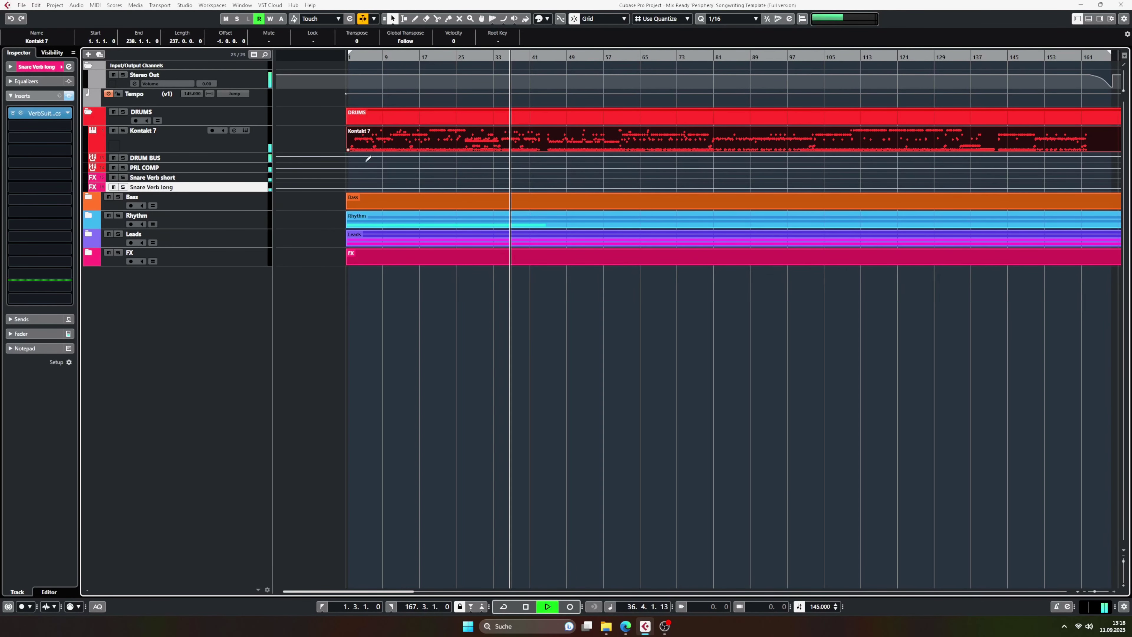
click(89, 115)
click(89, 115)
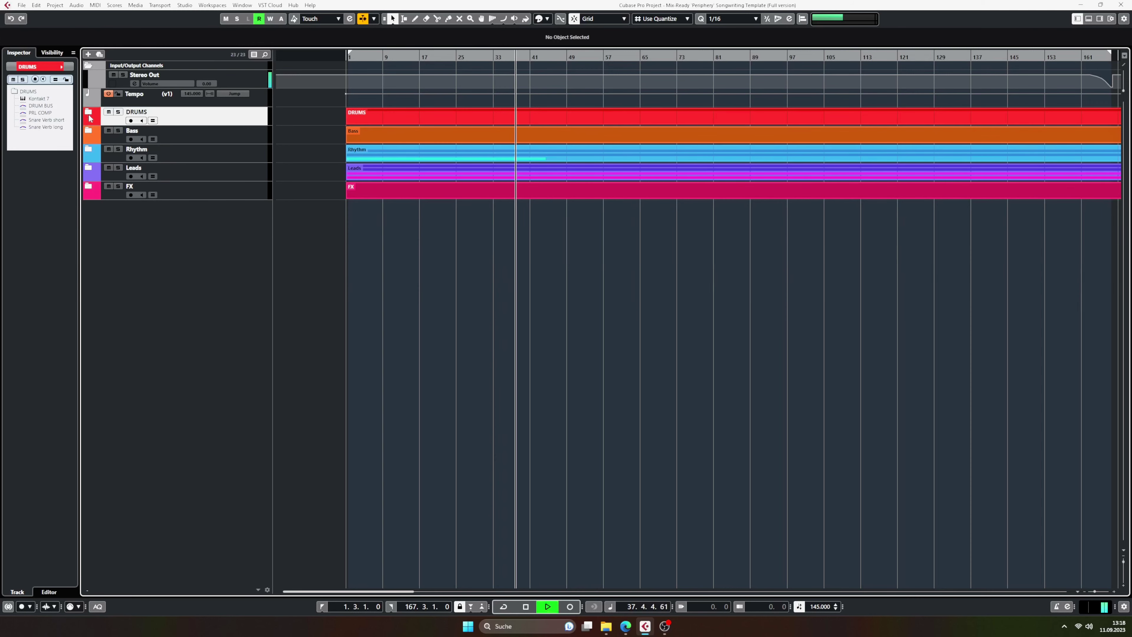
Expand the Bass folder, select the Bass DI track and show the MixConsole below the arrangement.
click(88, 131)
click(243, 156)
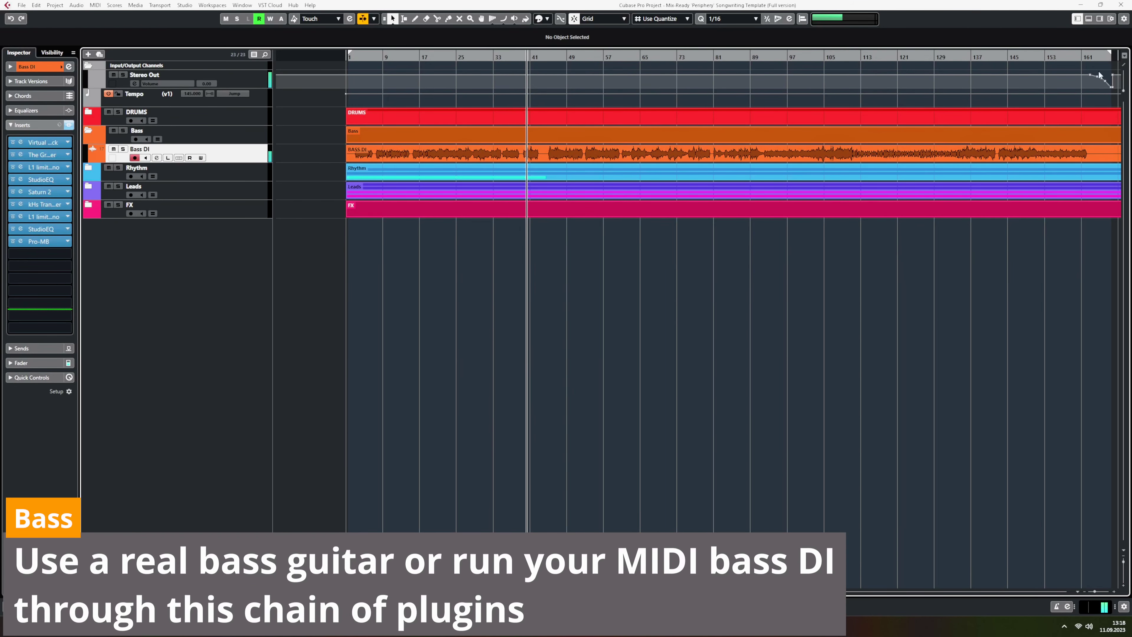
click(1089, 18)
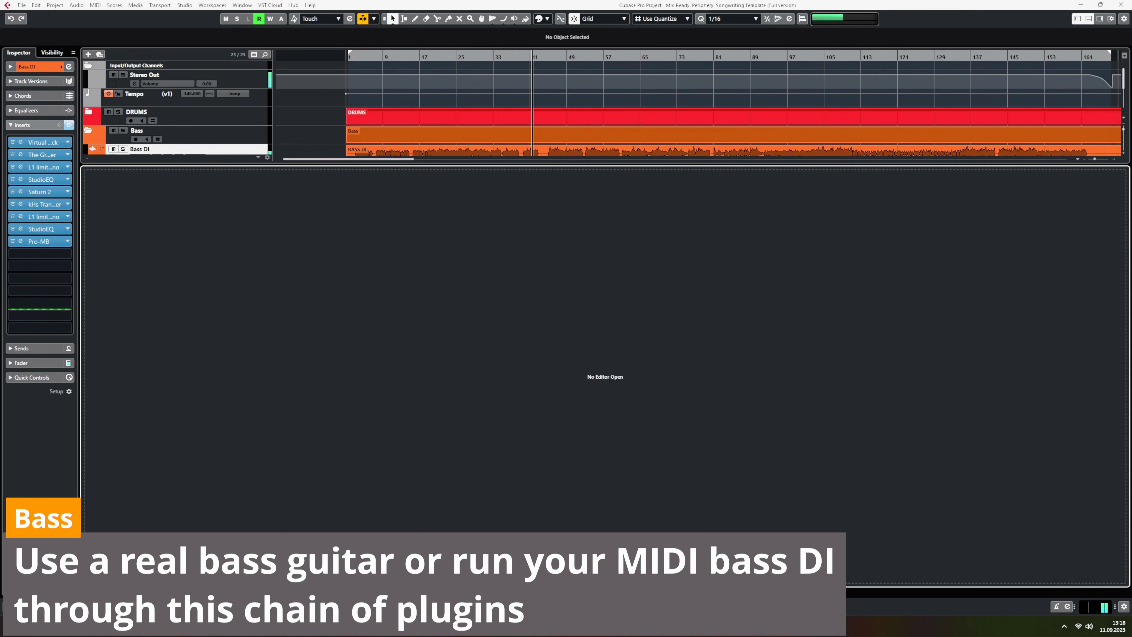
click(112, 591)
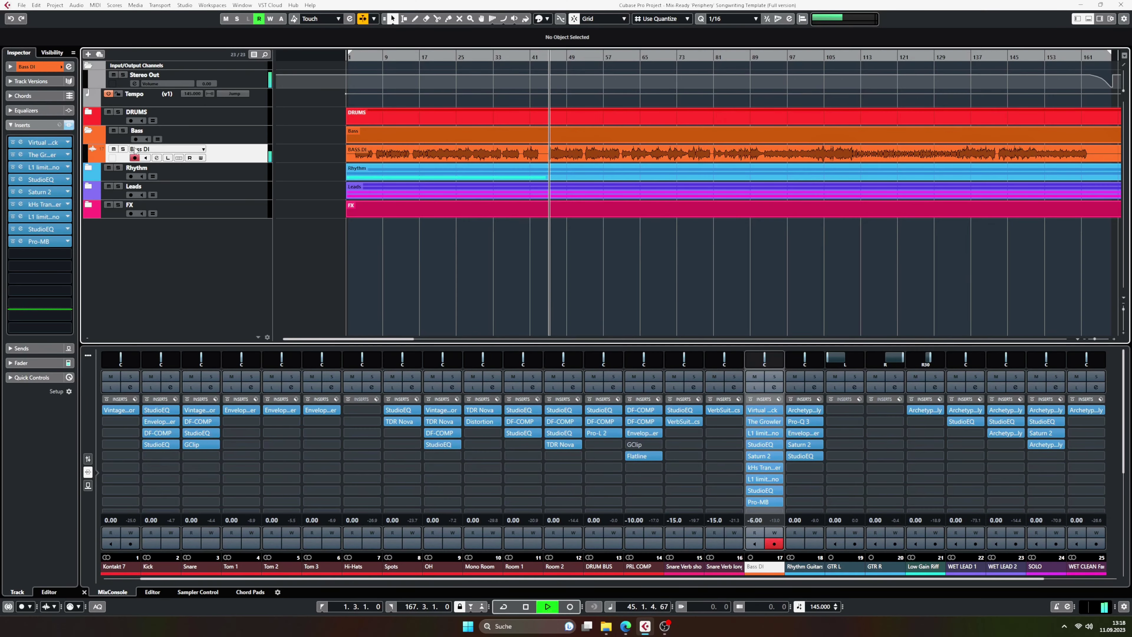
Switch the open folder from Bass to Rhythm and review the inserts of Rhythm Guitars and Low Gain Riff.
click(91, 134)
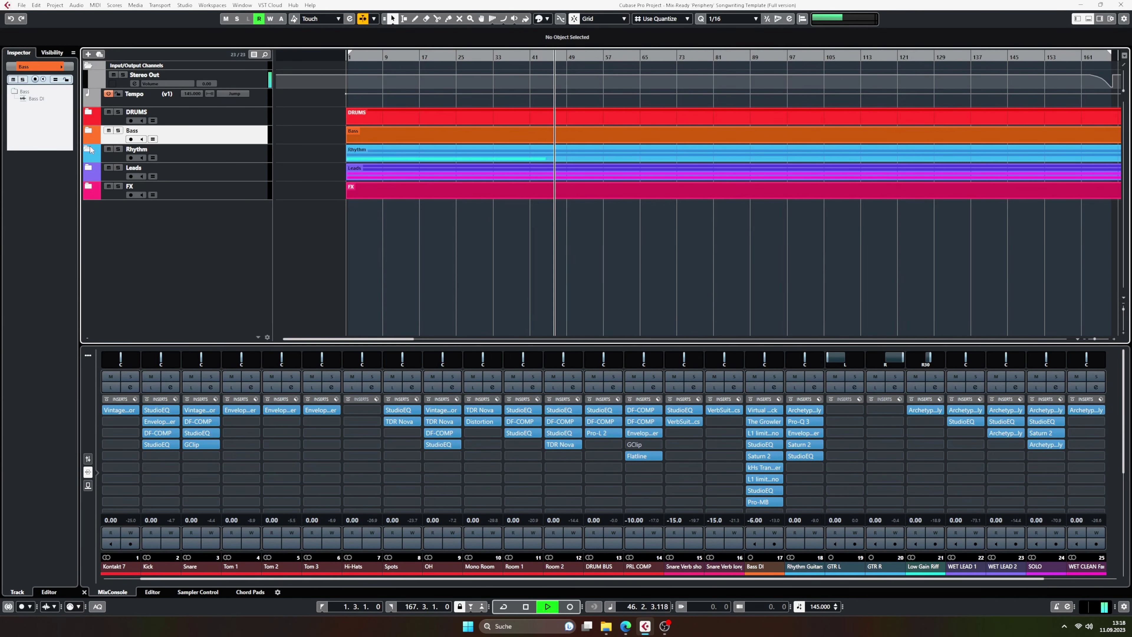
click(92, 150)
click(244, 175)
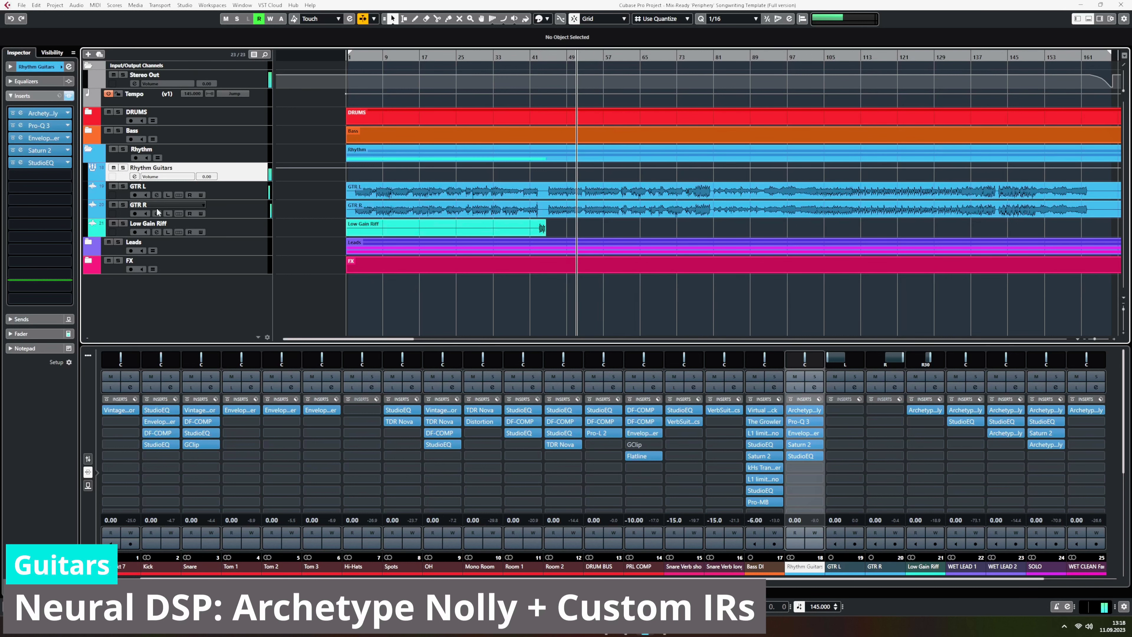
click(252, 227)
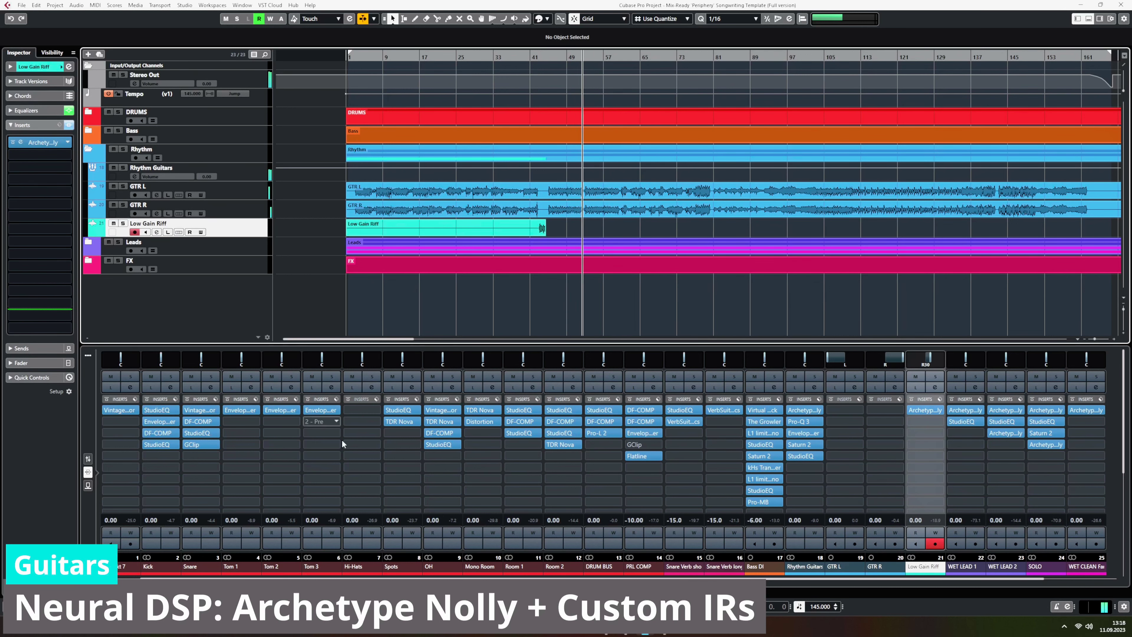
Switch the open folder from Rhythm to Leads and narrow the track list so the full arrangement fits in view.
click(89, 152)
click(88, 168)
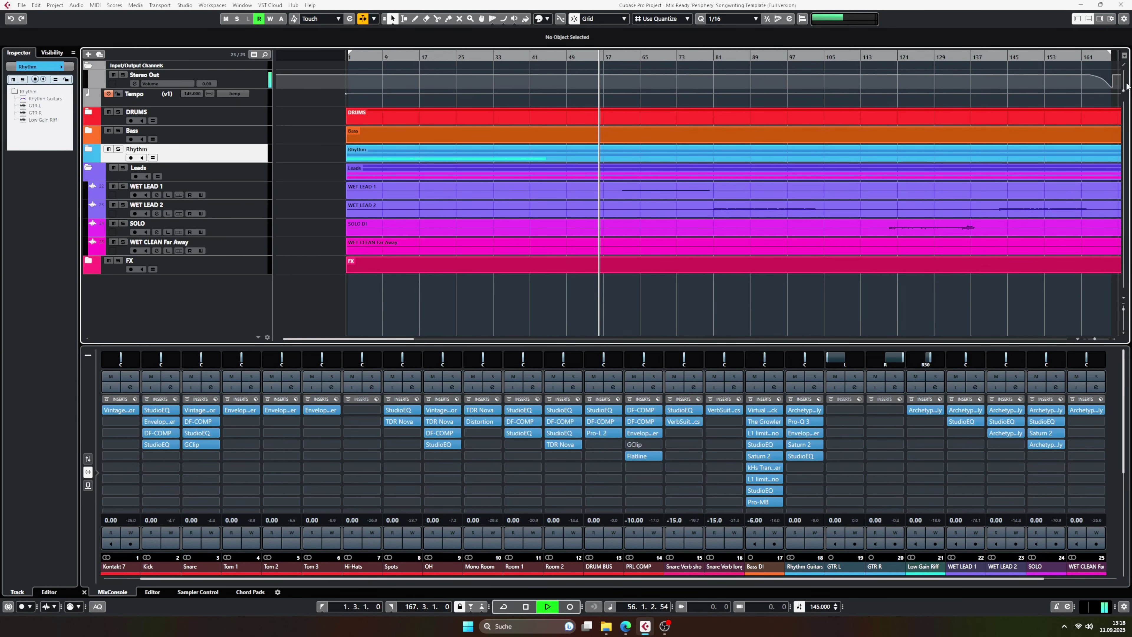
drag(272, 208, 249, 209)
key(g)
key(g)
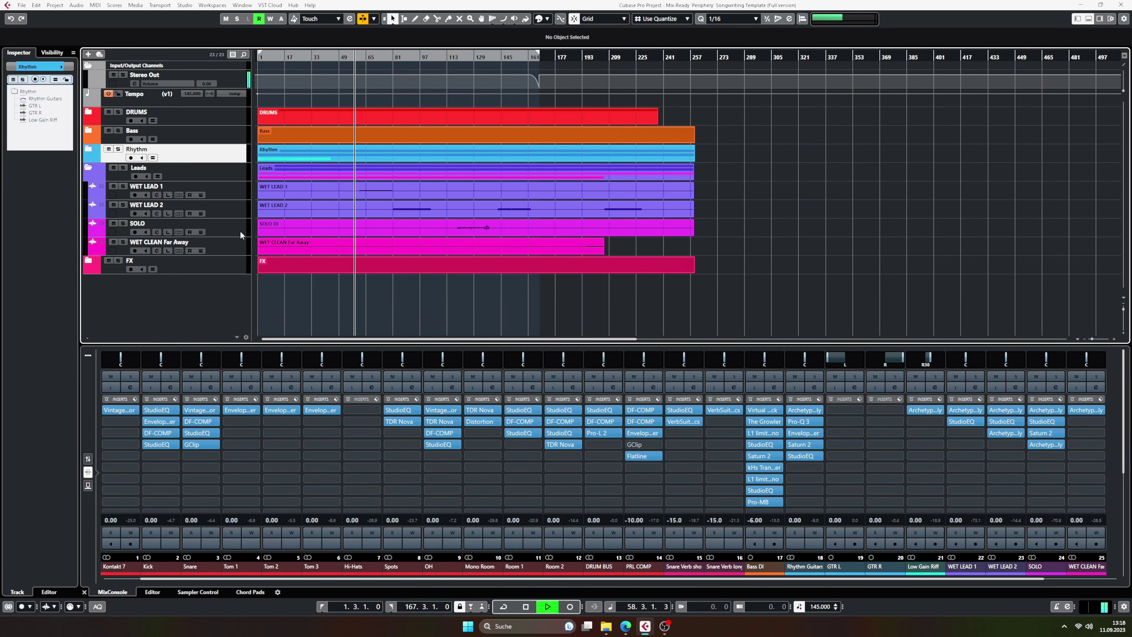
Review the WET LEAD 1 and WET LEAD 2 tracks, their audio and insert chains, and the remaining mixer channels up to Stereo Out.
click(218, 191)
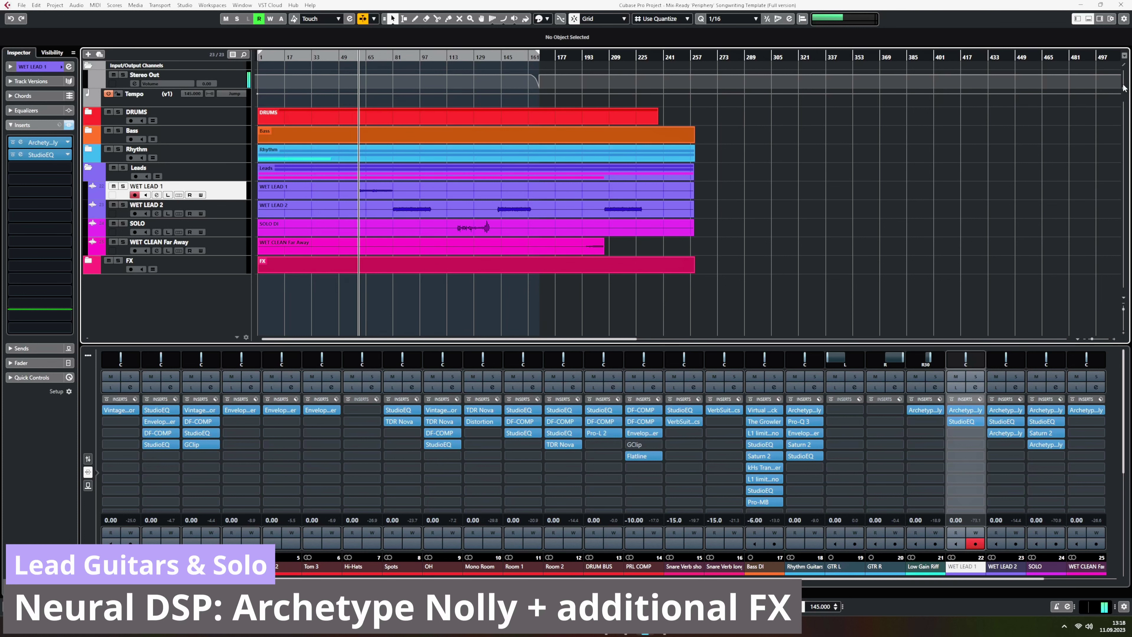
key(h)
key(h)
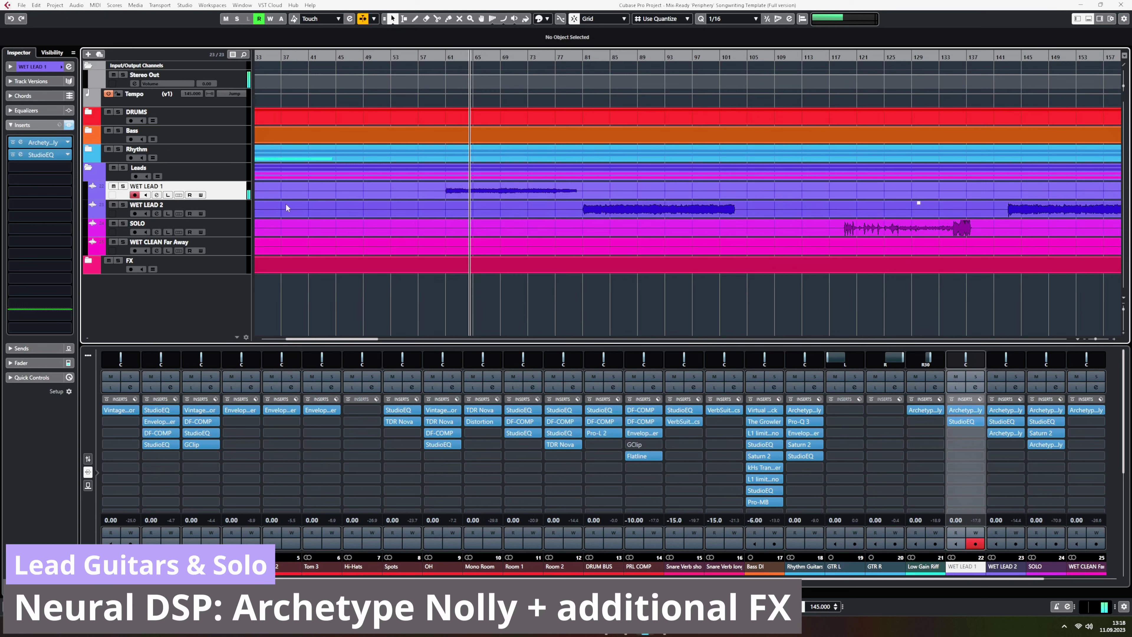
key(Down)
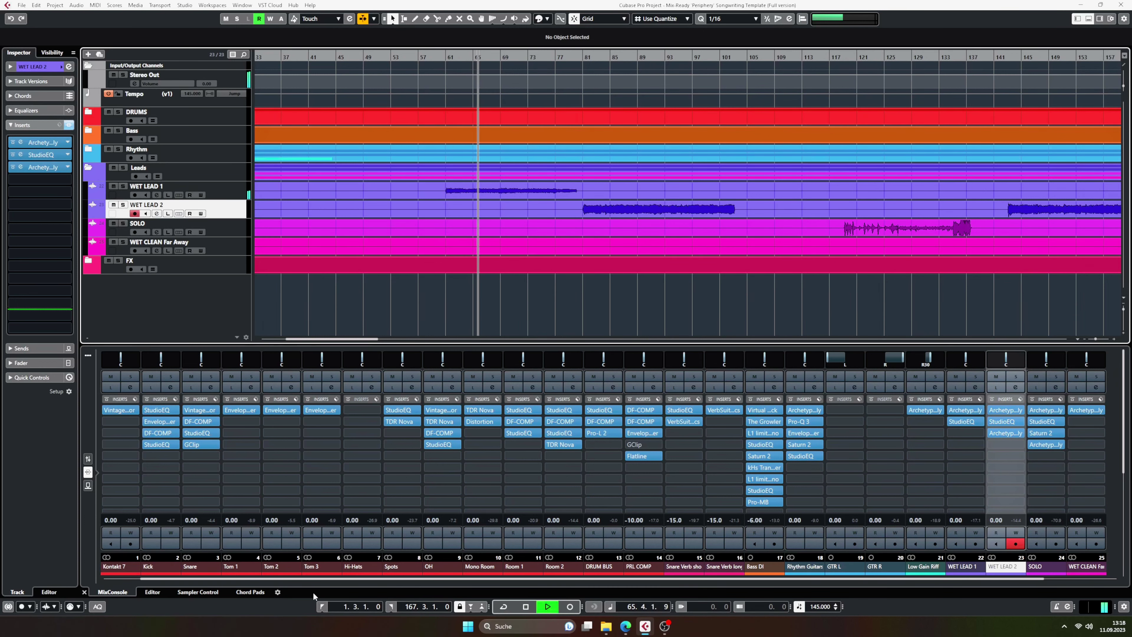
drag(316, 579, 470, 584)
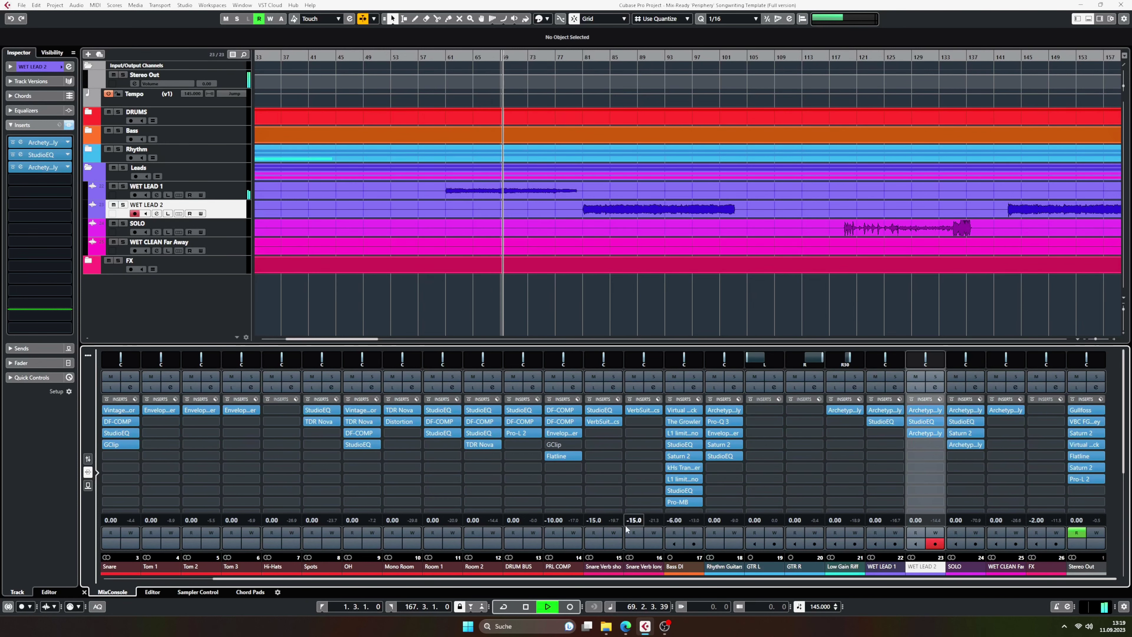
click(231, 193)
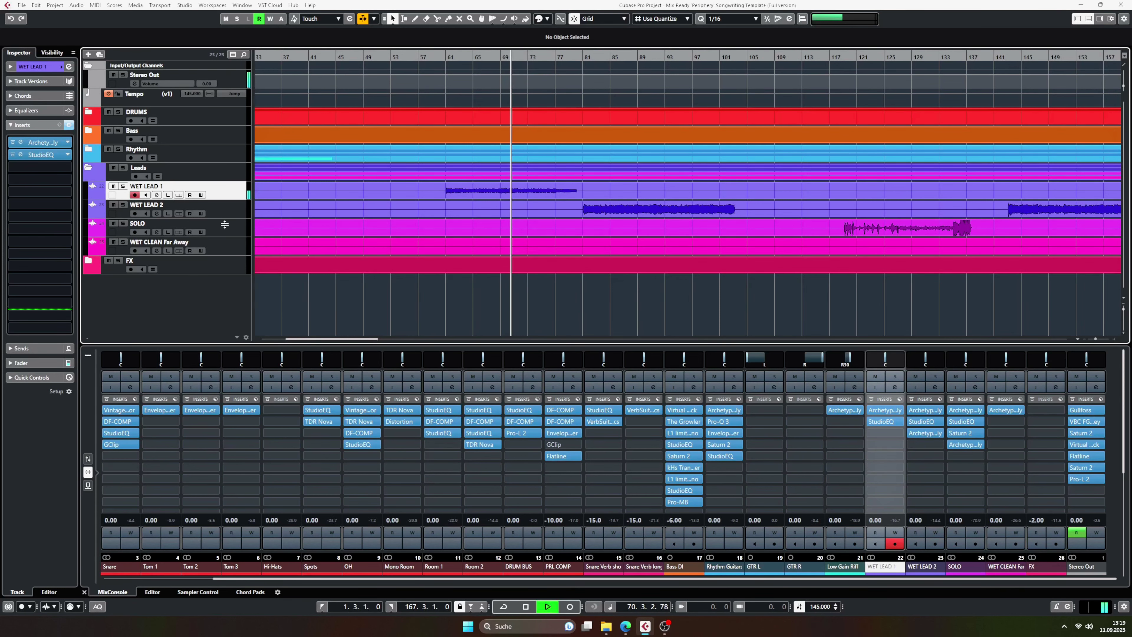
click(237, 213)
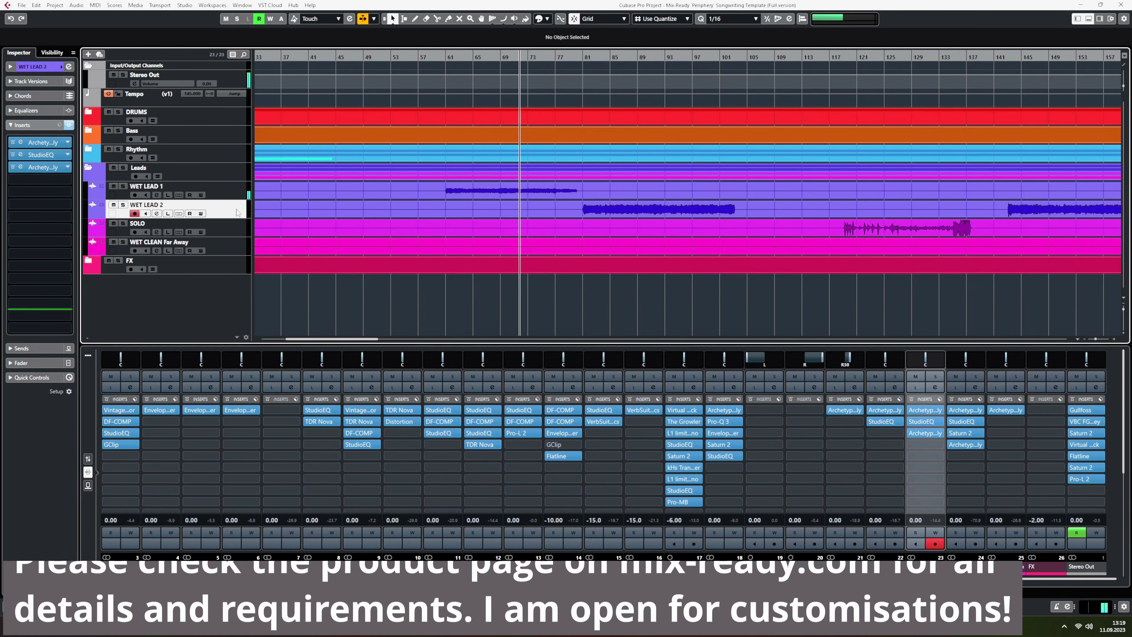
scroll(411, 316, down, 5)
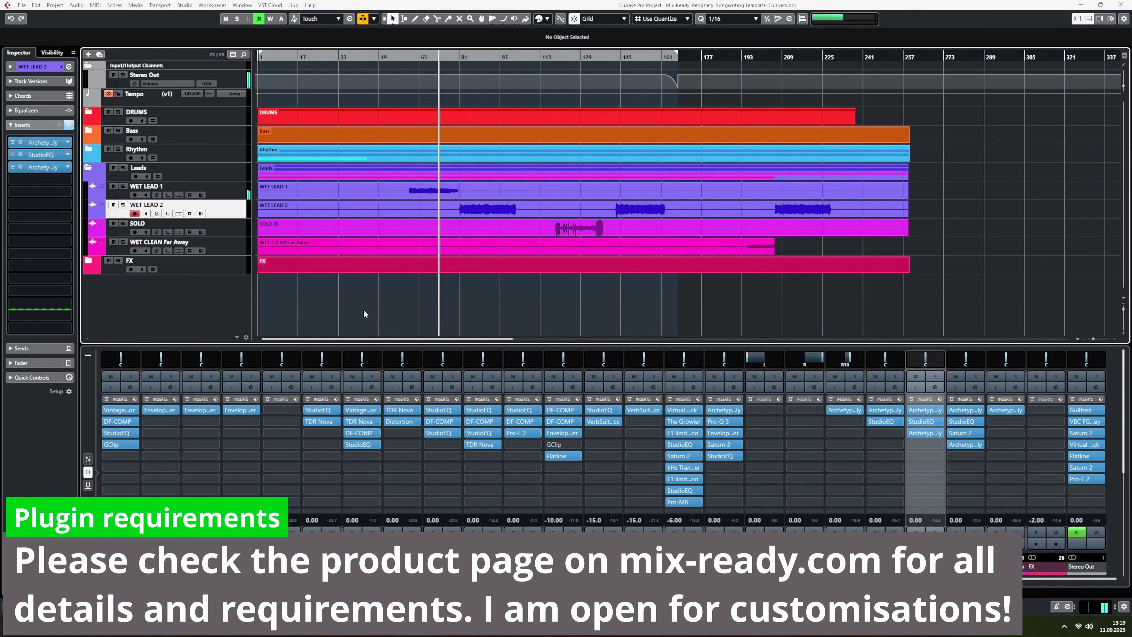
Expand the DRUMS folder and view the Kontakt 7 instrument with its P5 Matt Halpern Signature Pack kit, closing its window when done.
click(102, 116)
click(244, 131)
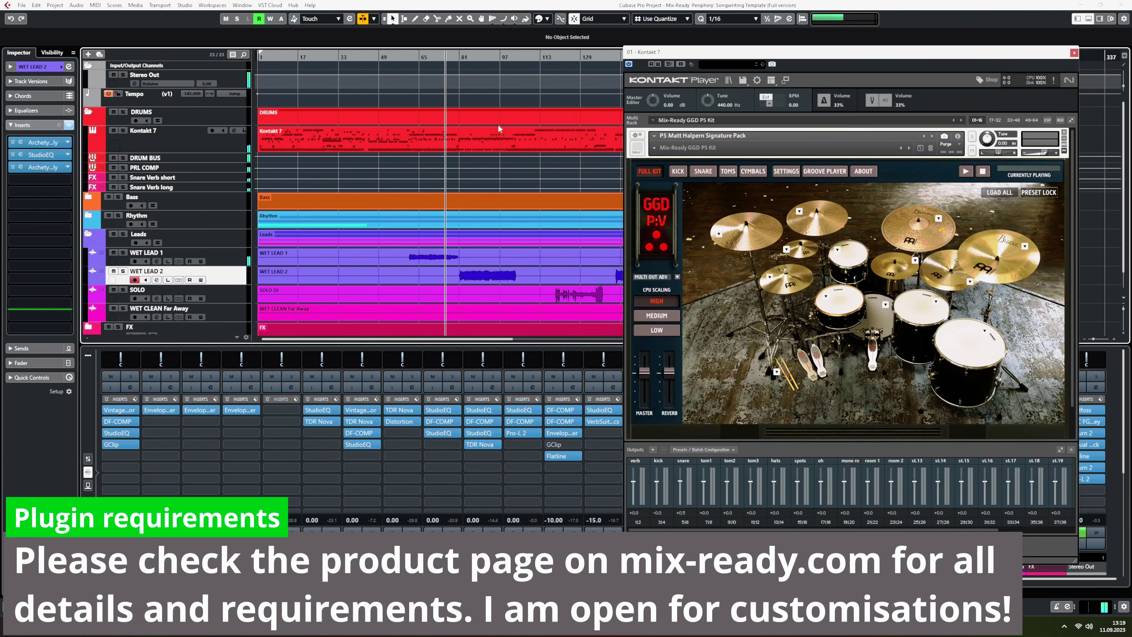
drag(801, 53, 531, 40)
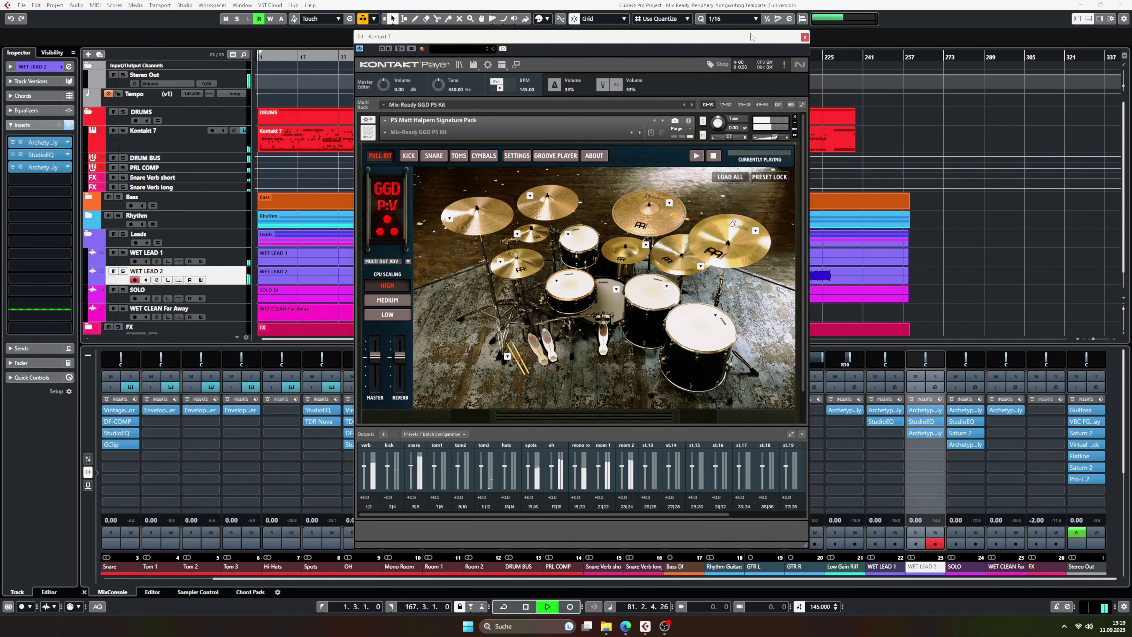
click(804, 37)
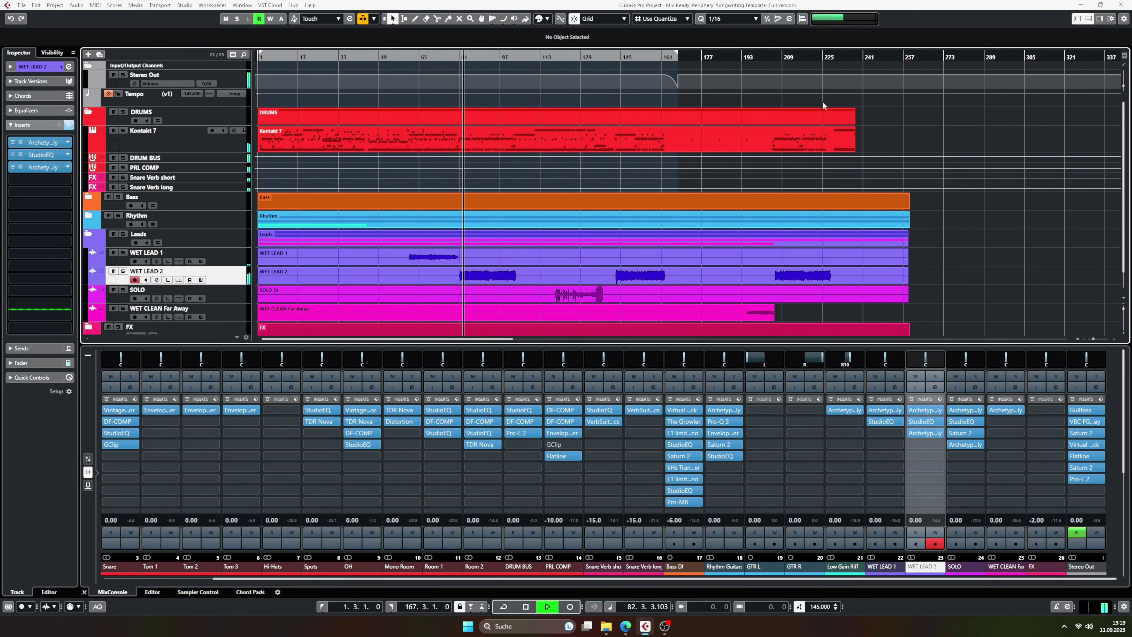
Select the SOLO track to show its insert chain and reduce the waveform zoom in the arrangement.
scroll(399, 296, down, 1)
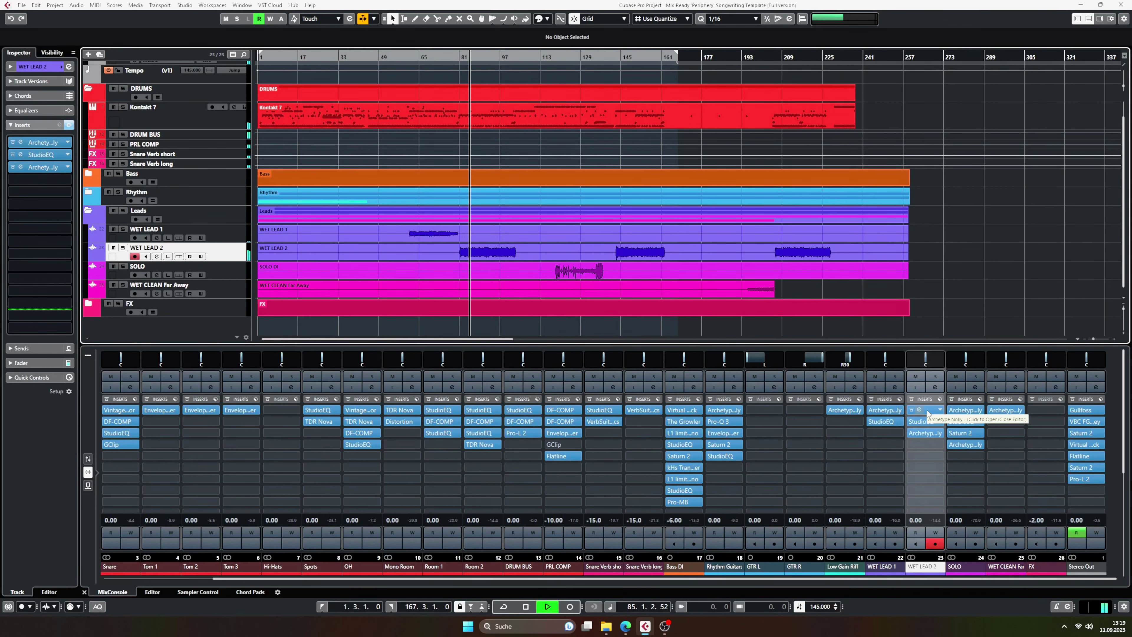
click(929, 432)
click(976, 443)
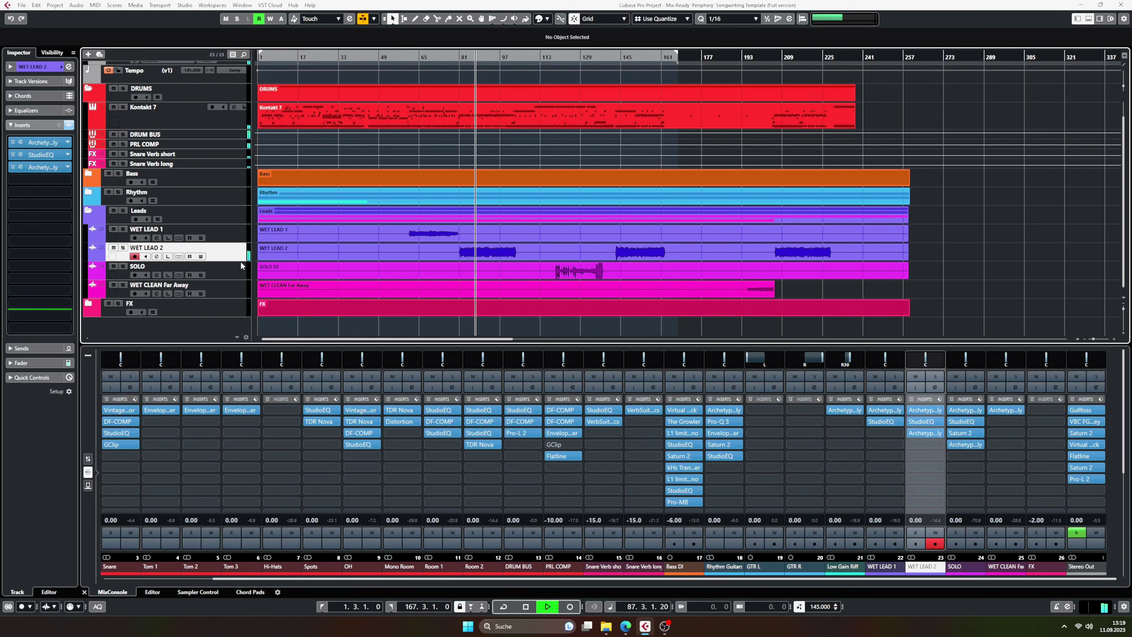
click(226, 268)
drag(1125, 86, 1124, 101)
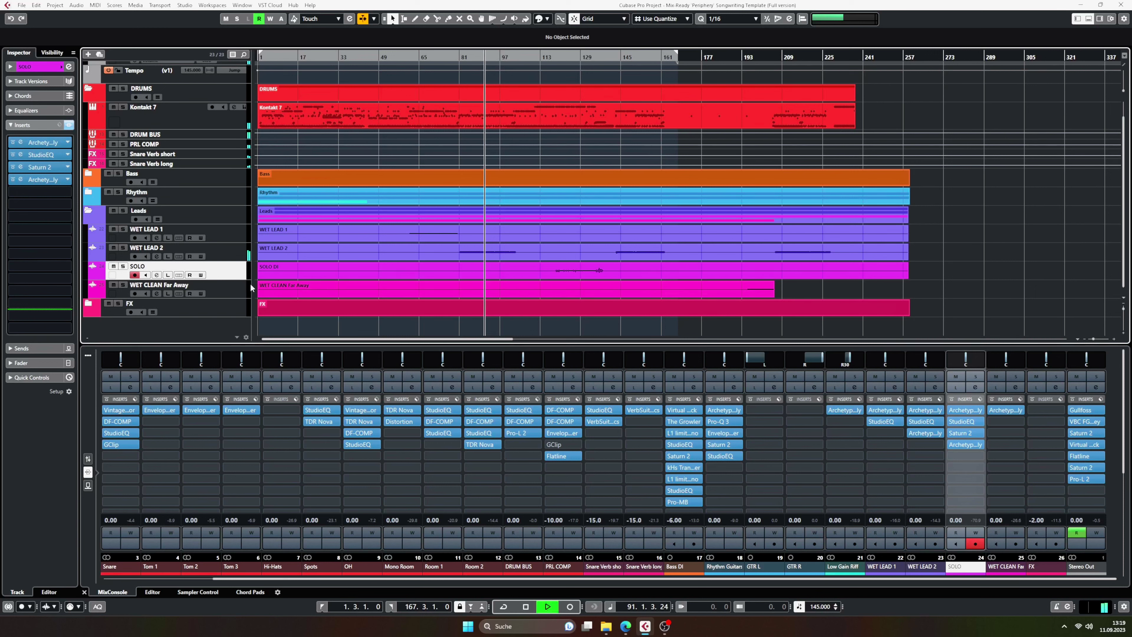
Expand the FX folder to view its audio track across the whole arrangement, and collapse the folder again.
click(88, 303)
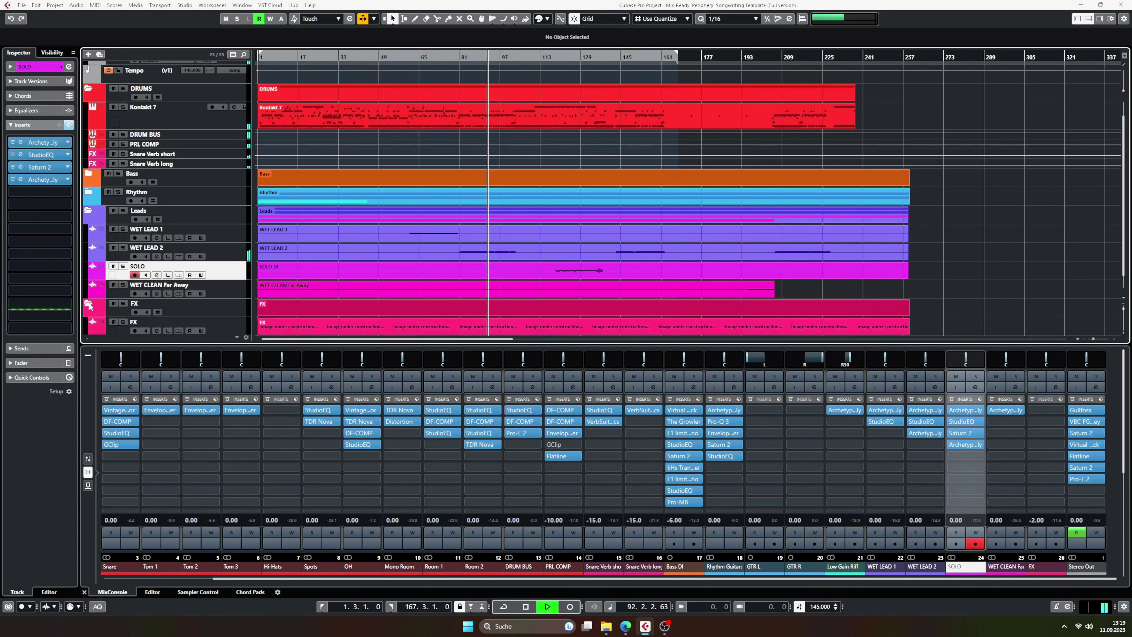
scroll(465, 218, down, 1)
key(g)
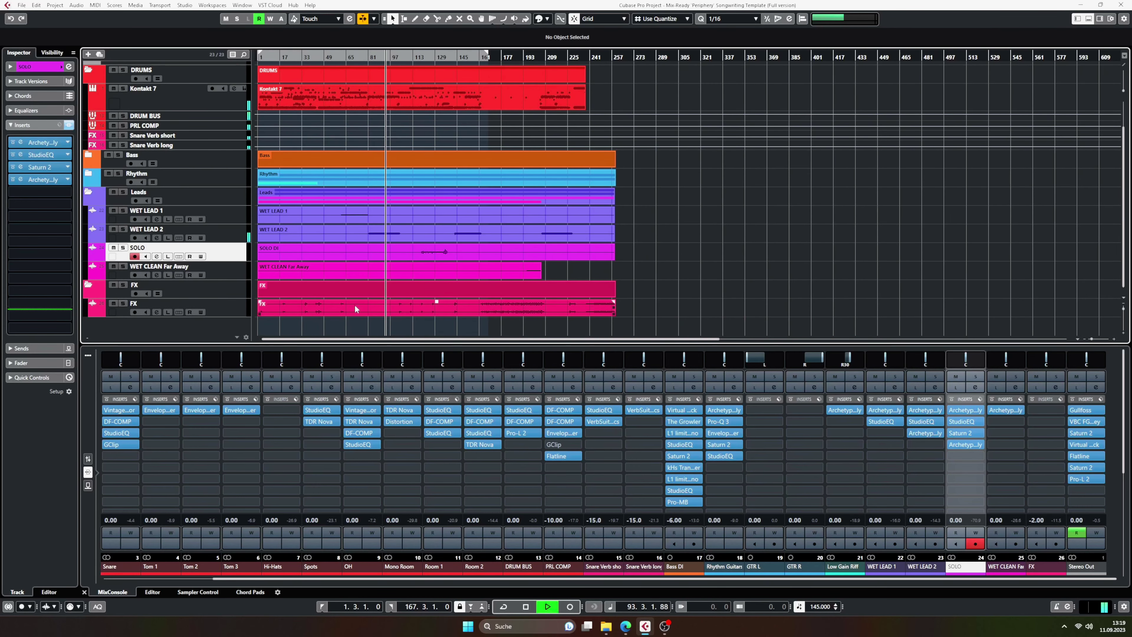
key(h)
key(h)
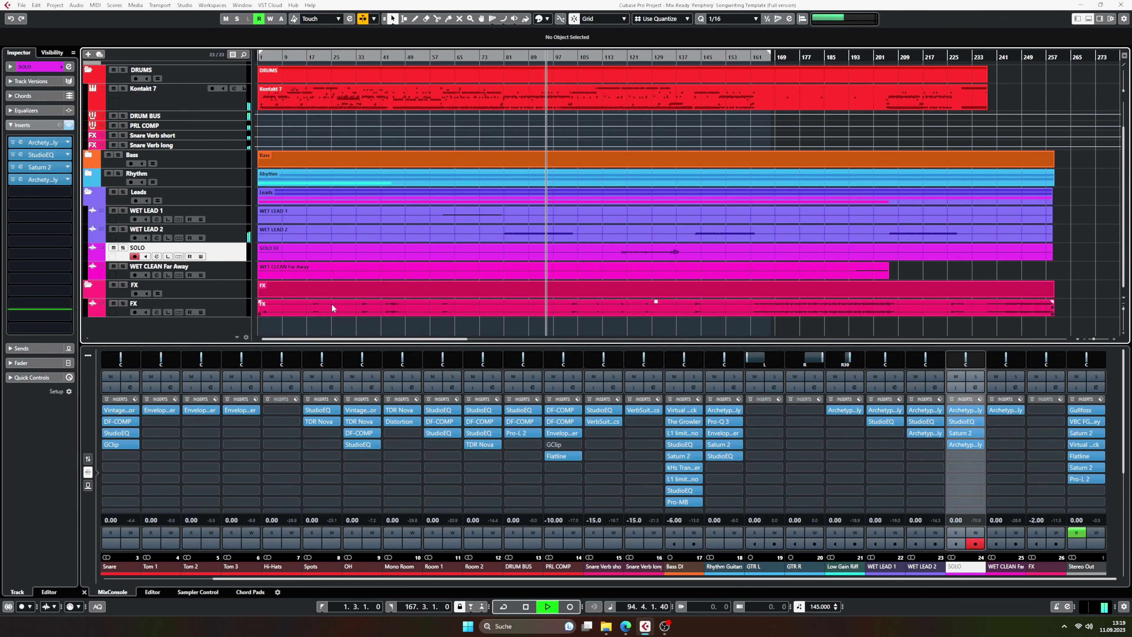
click(89, 286)
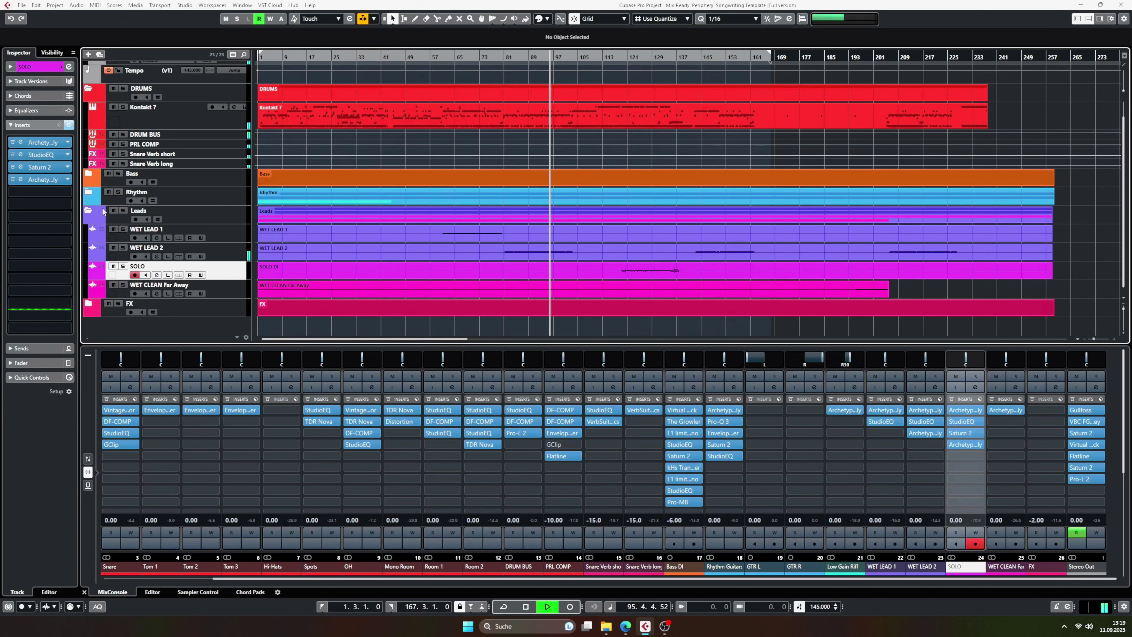
Expand the Rhythm and Bass folders and enlarge the arrangement area above the mixer so all their tracks fit.
click(90, 193)
click(89, 174)
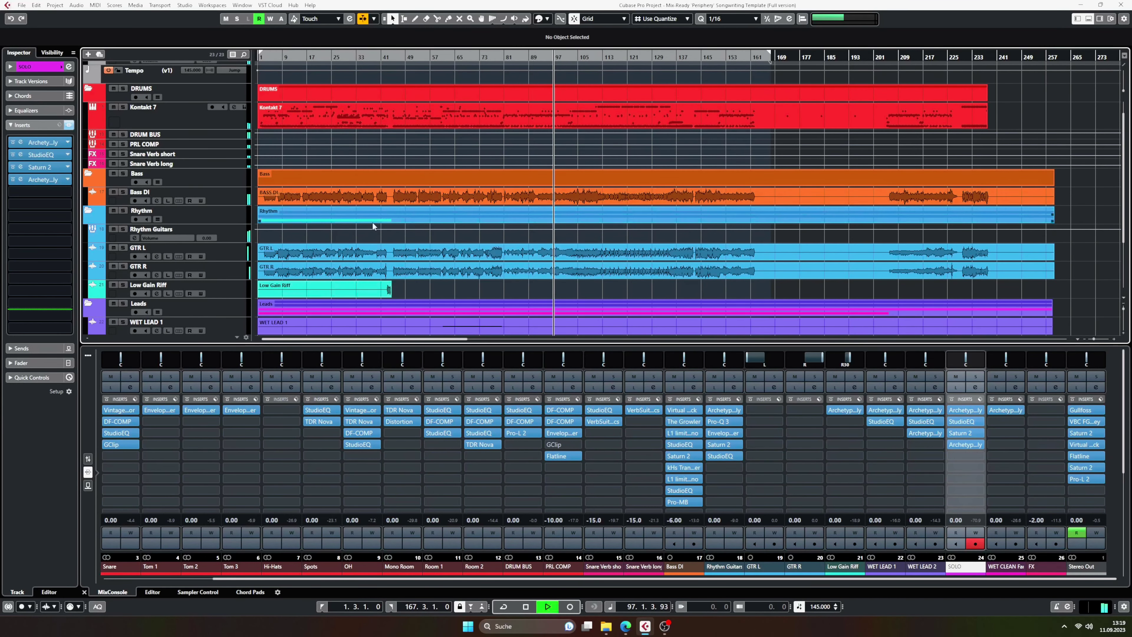
key(g)
key(g)
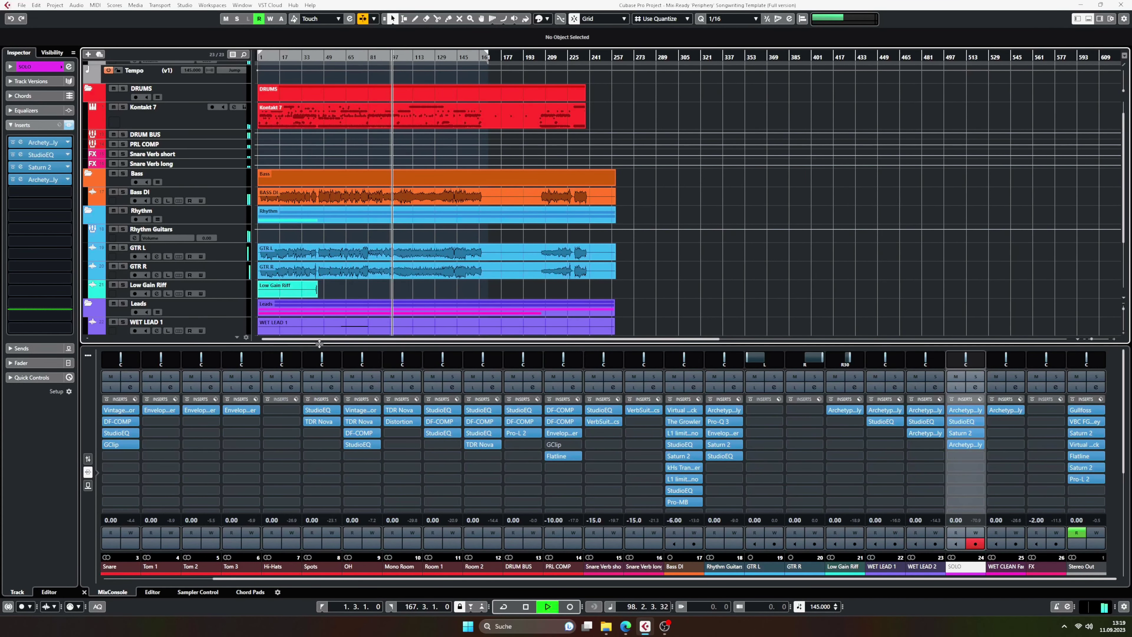
drag(317, 343, 313, 432)
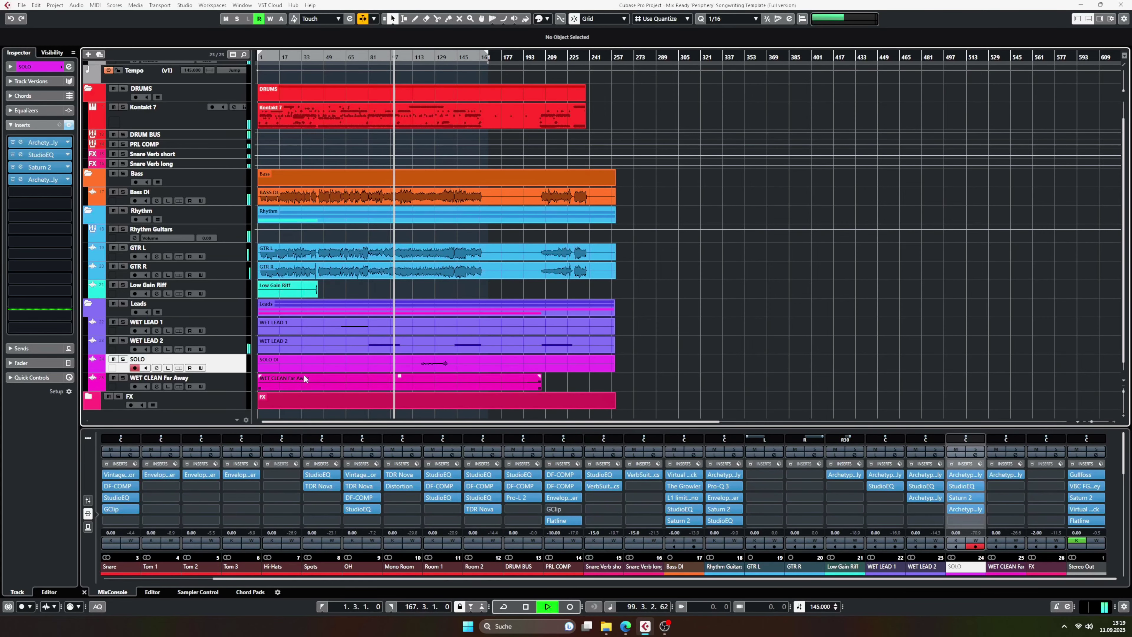
key(h)
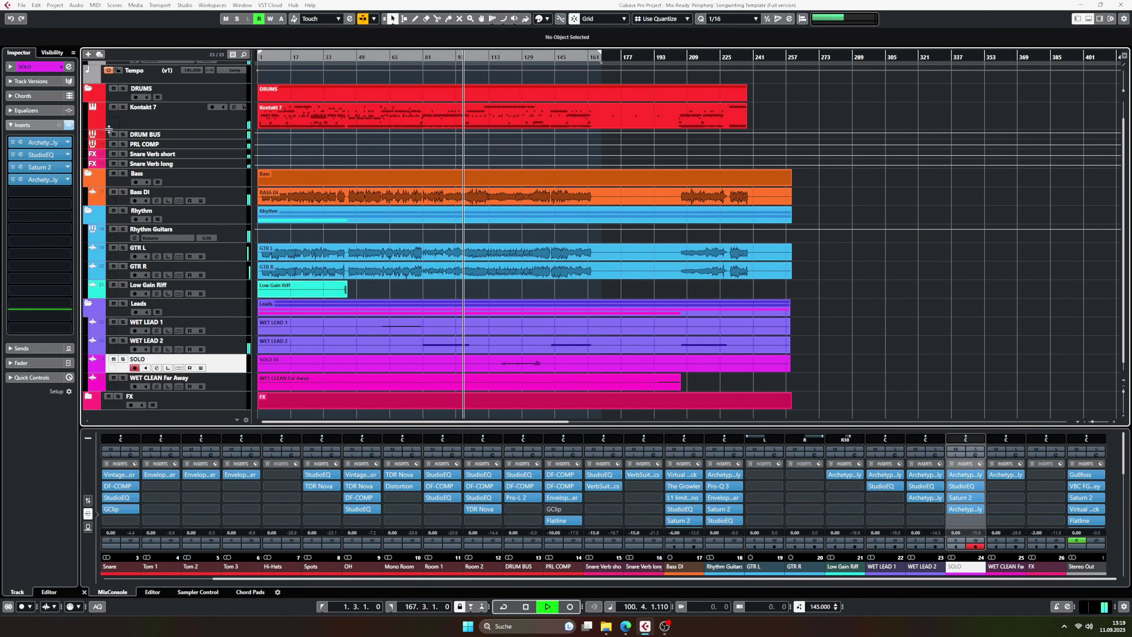
Unfold the Kontakt 7 track's separate drum outputs to review them, fold them away and select the Kontakt 7 track.
click(94, 128)
click(152, 160)
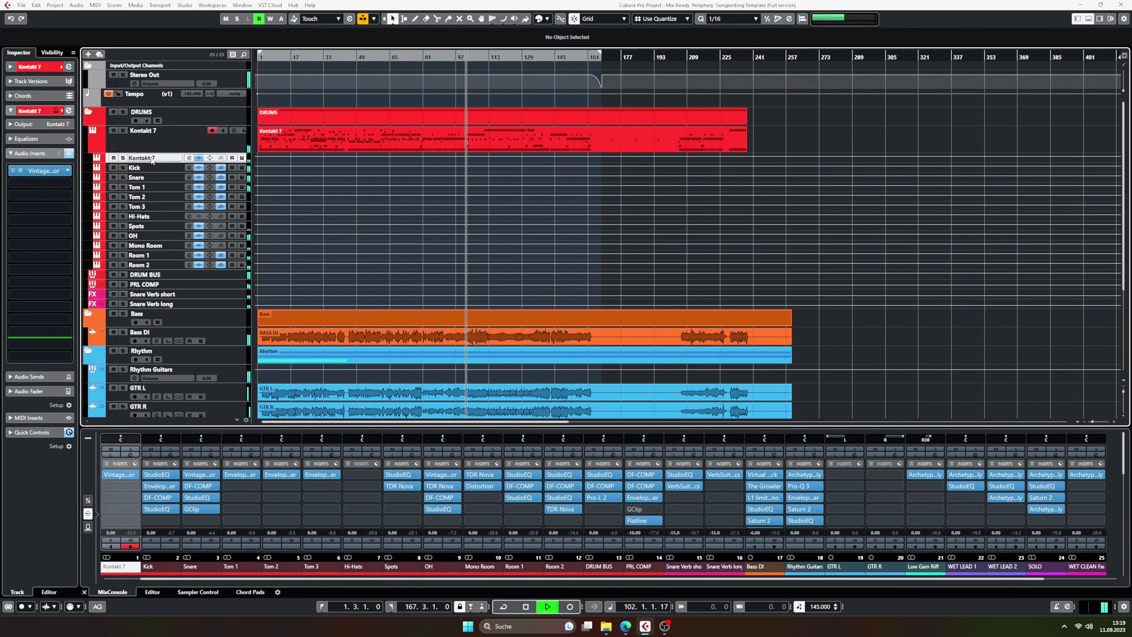
click(93, 130)
click(197, 134)
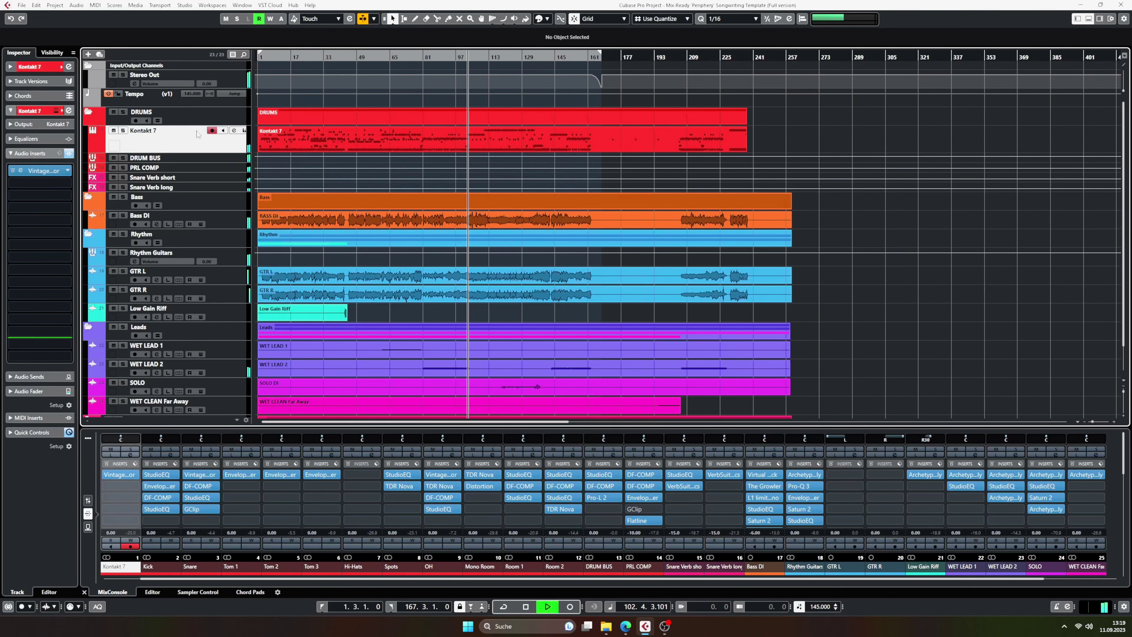
Open the Kontakt 7 instrument window beside the arrangement and select the SOLO track with its SOLO DI event.
click(244, 130)
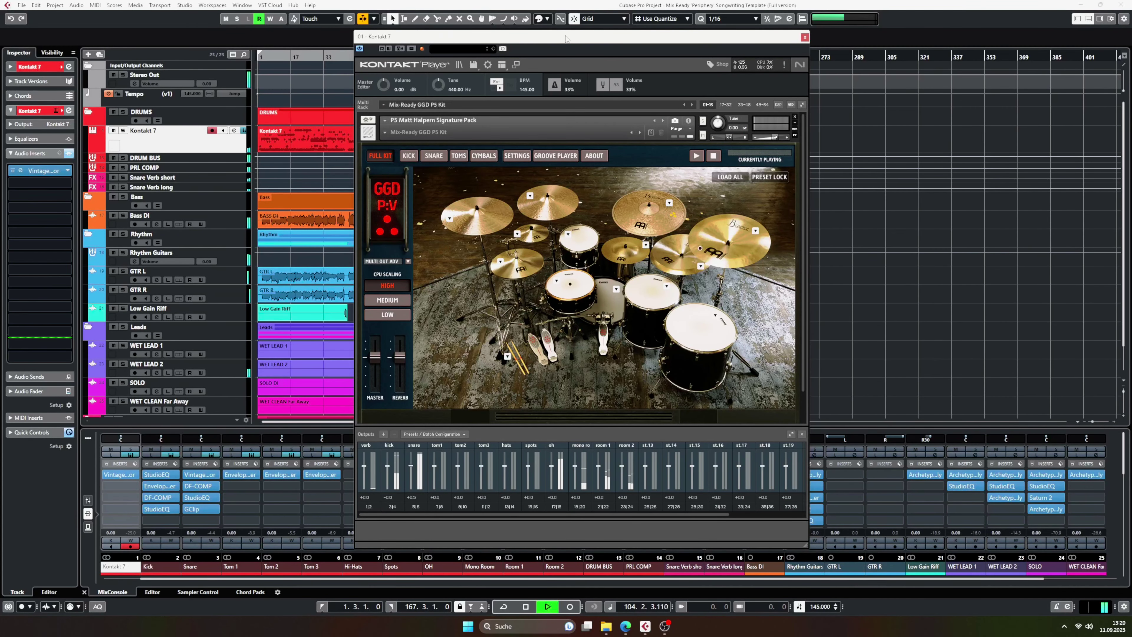
drag(565, 38, 854, 42)
scroll(431, 315, down, 1)
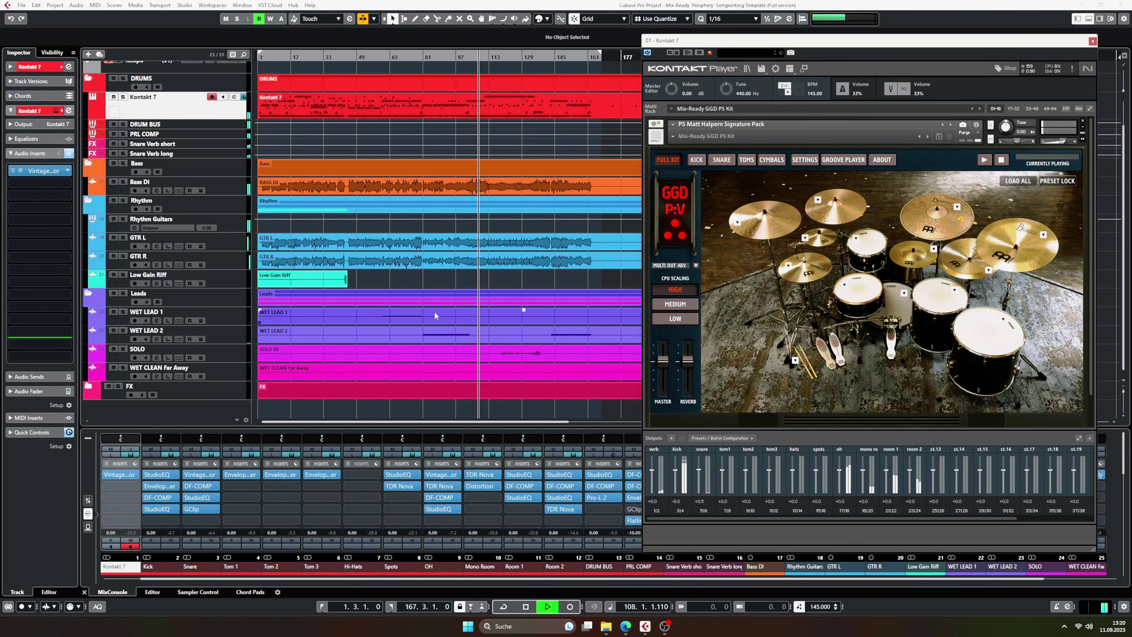
click(243, 356)
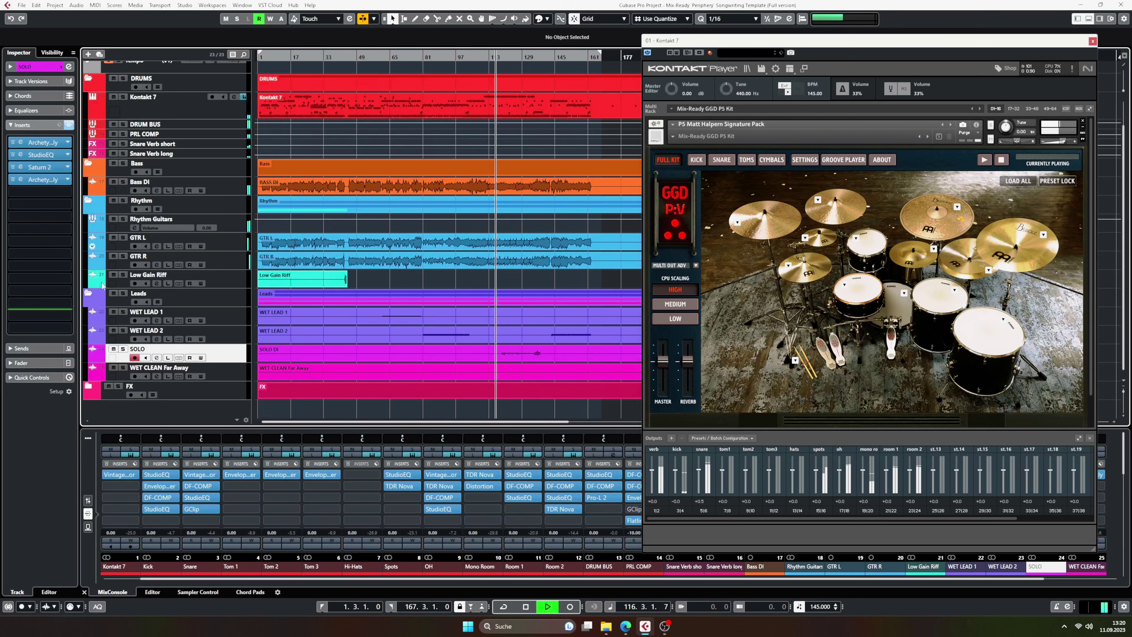
click(541, 356)
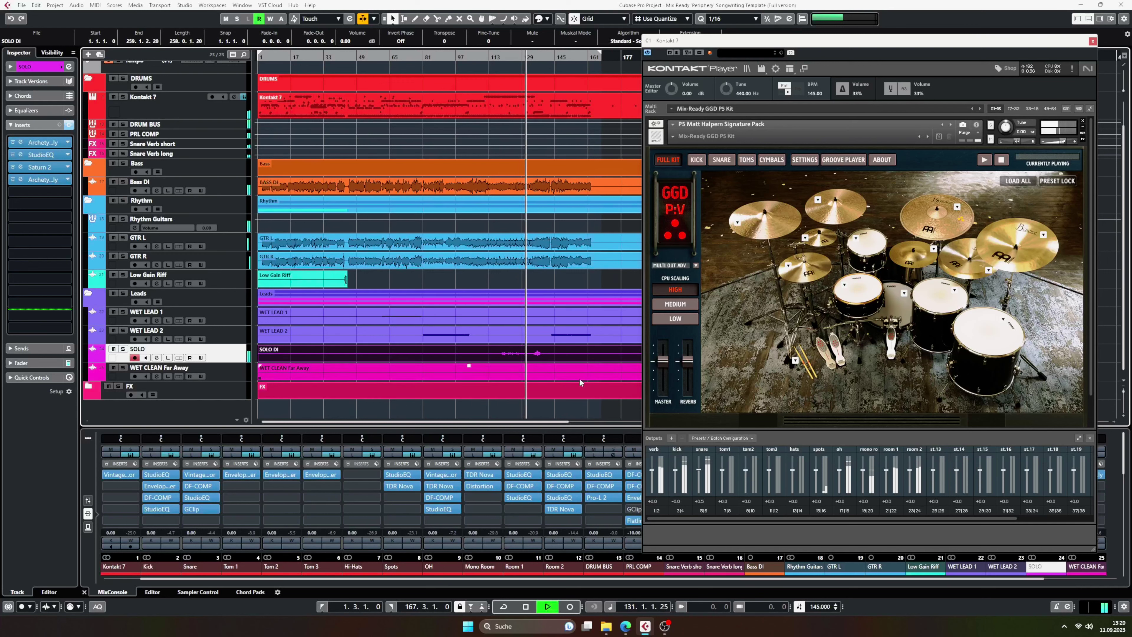
Open the Kontakt 7 MIDI part in an enlarged Drum Editor, close the instrument window and review the Mix-Ready P5 Kit drum map.
double_click(474, 111)
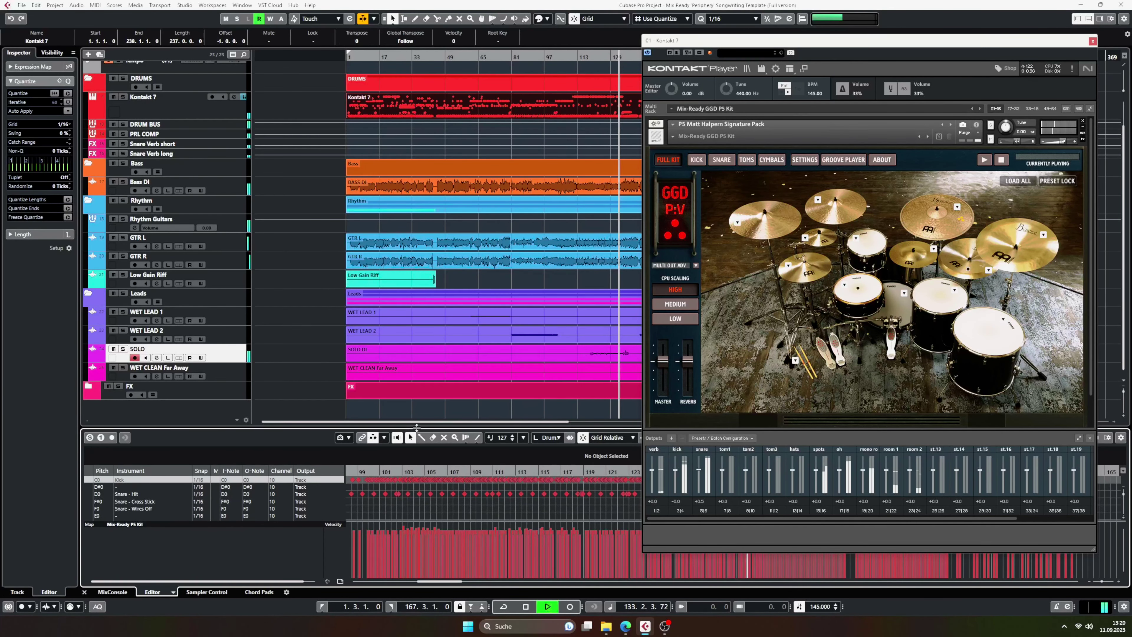
drag(417, 426, 404, 252)
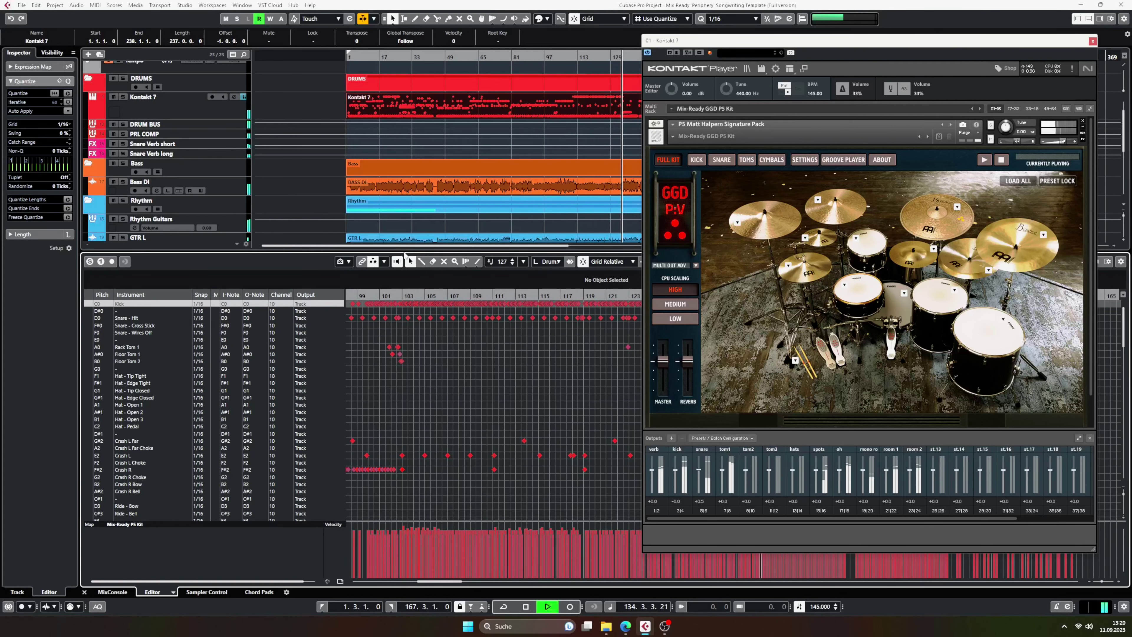
click(1092, 41)
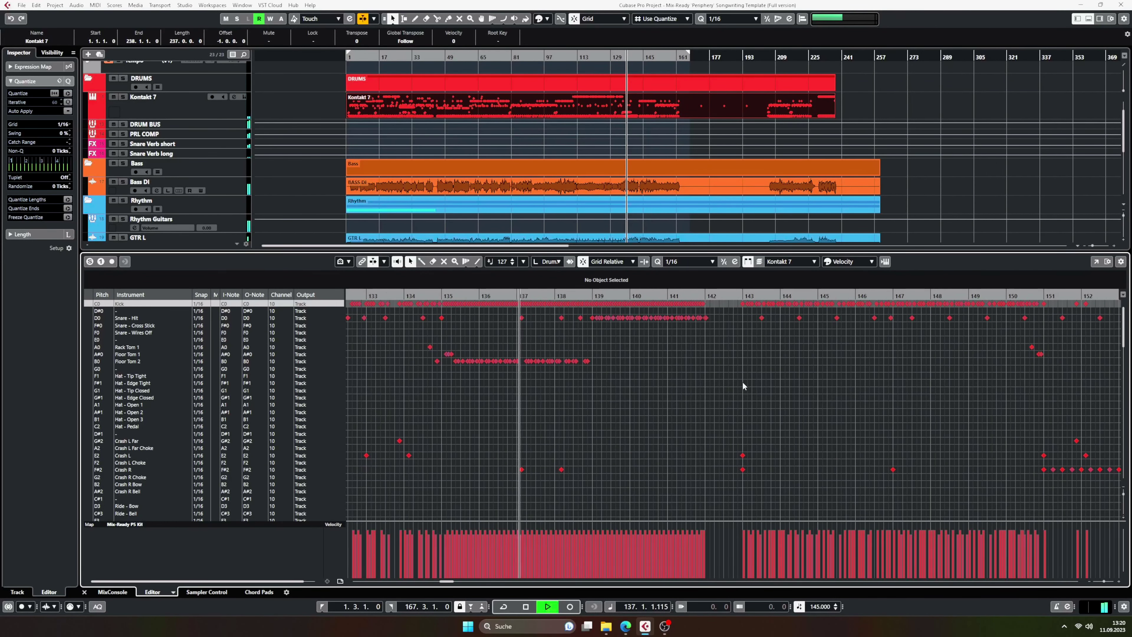
key(h)
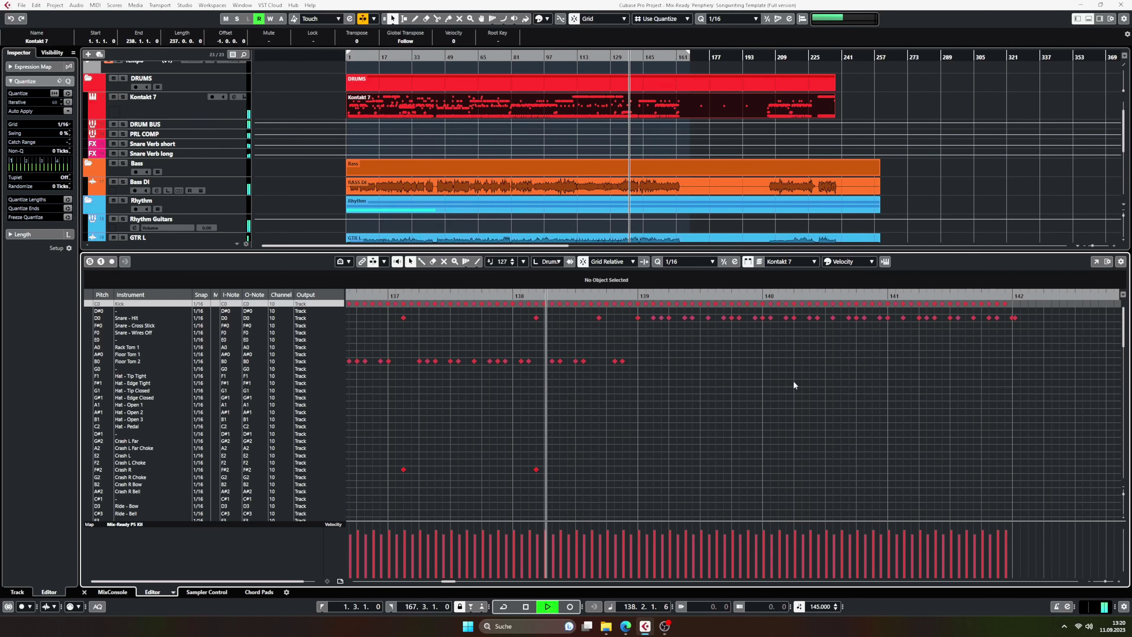
drag(793, 207, 793, 114)
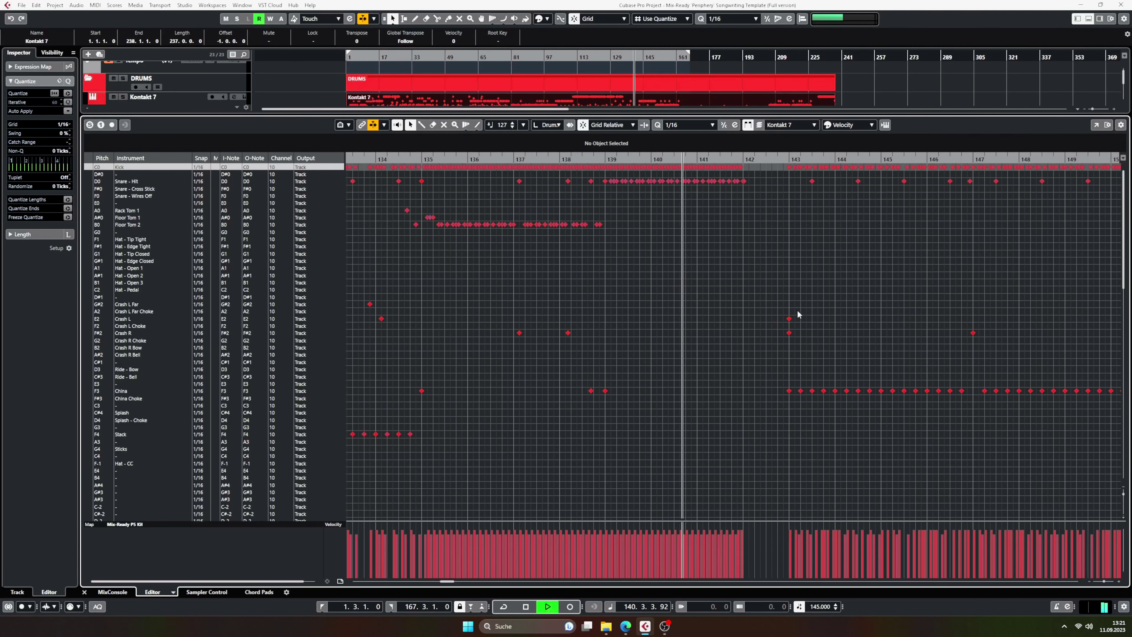
key(g)
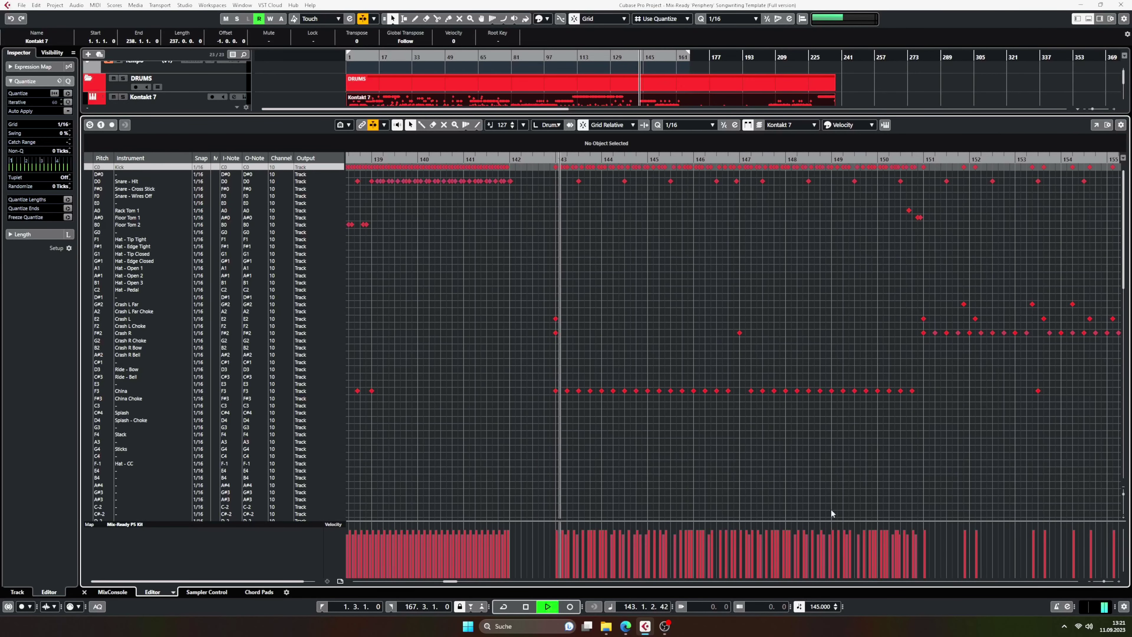
Hide the Drum Editor, select the WET LEAD 2 track and widen the track list slightly in the full-height arrangement.
click(1088, 18)
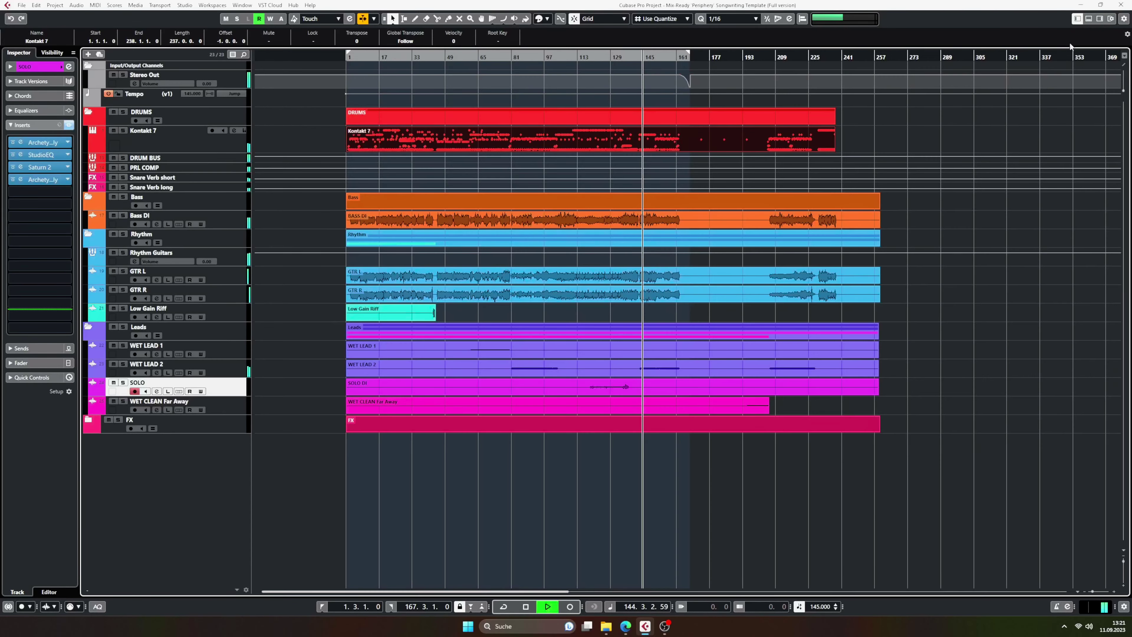
click(235, 367)
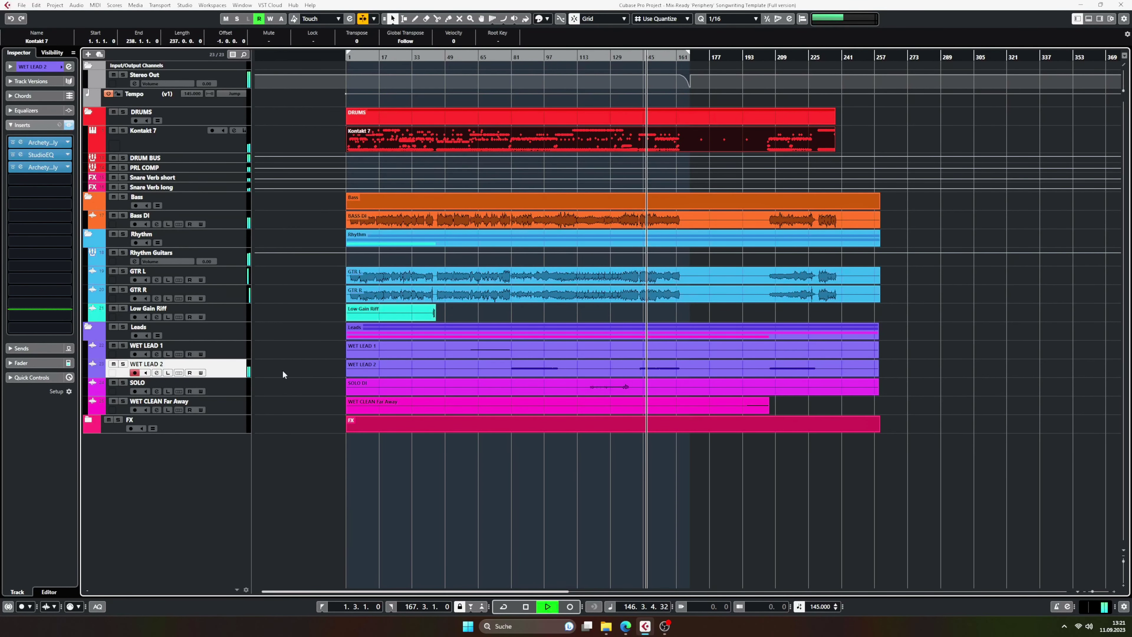
mouse_move(251, 369)
mouse_down()
mouse_move(231, 366)
mouse_move(294, 366)
mouse_move(267, 366)
mouse_up()
key(h)
key(g)
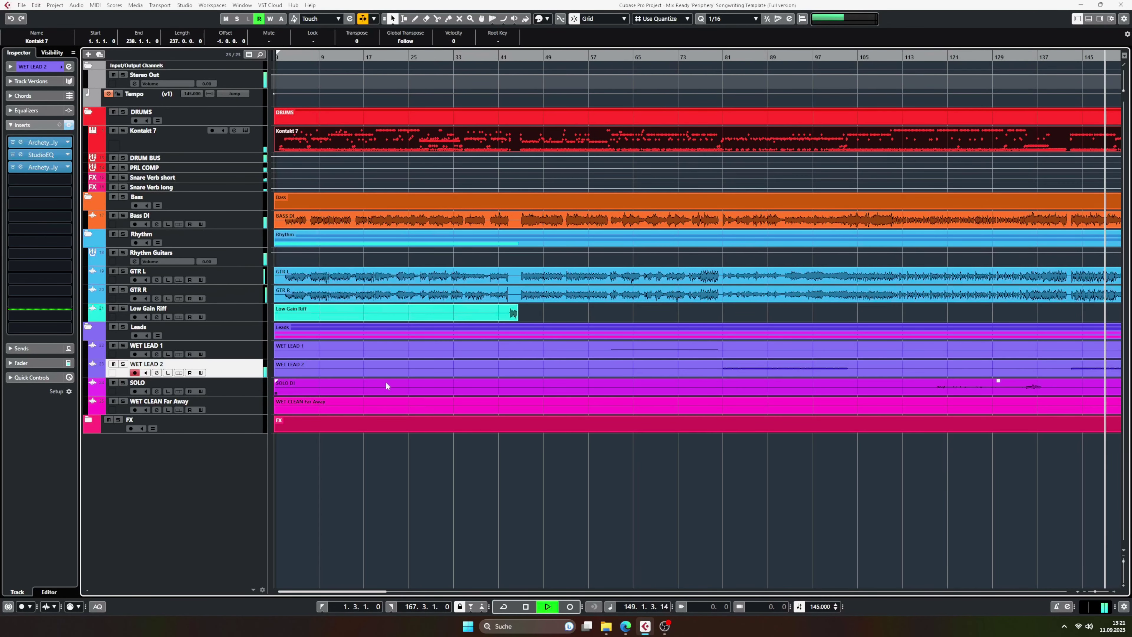
click(843, 506)
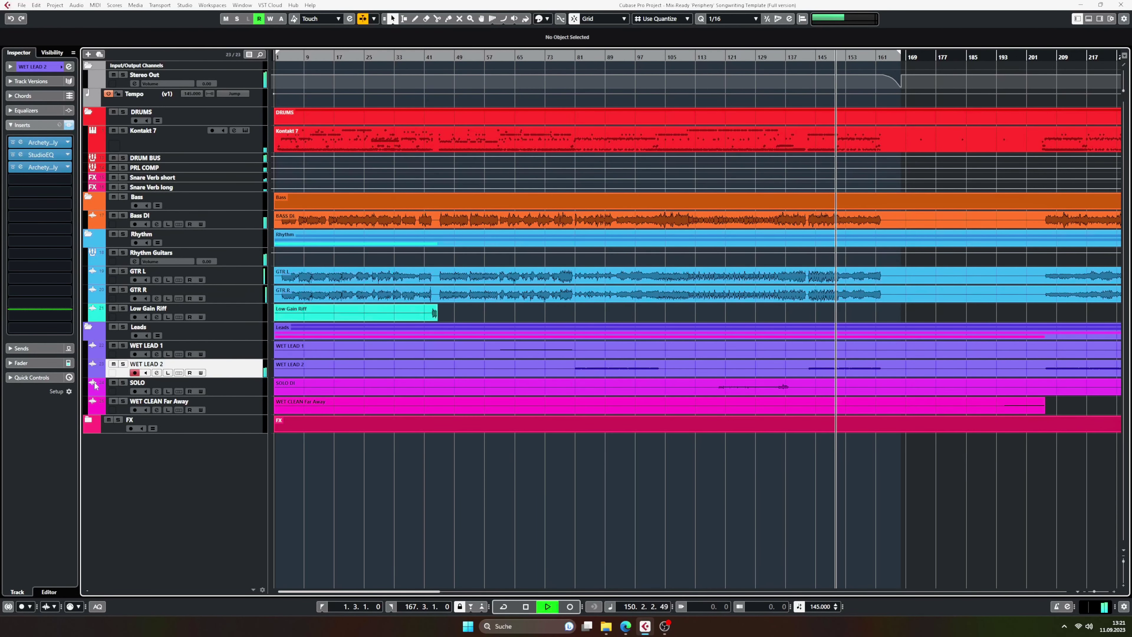
Collapse the Leads, Rhythm, Bass and DRUMS folders and reopen the Kontakt 7 instrument window centred over the arrangement.
click(88, 327)
click(88, 236)
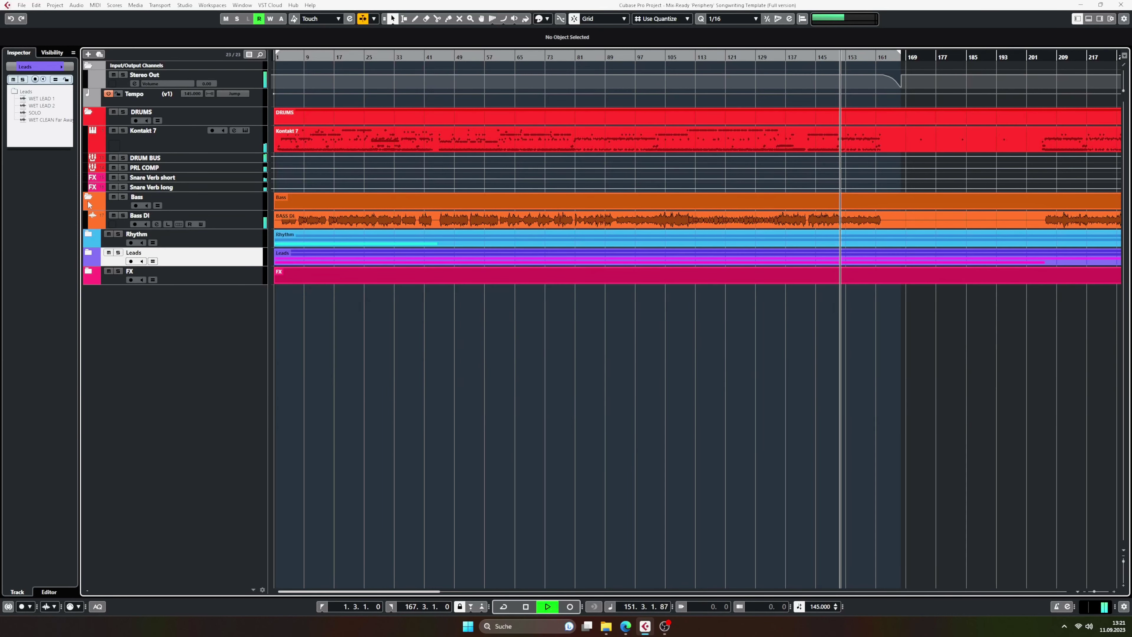
click(87, 199)
click(247, 130)
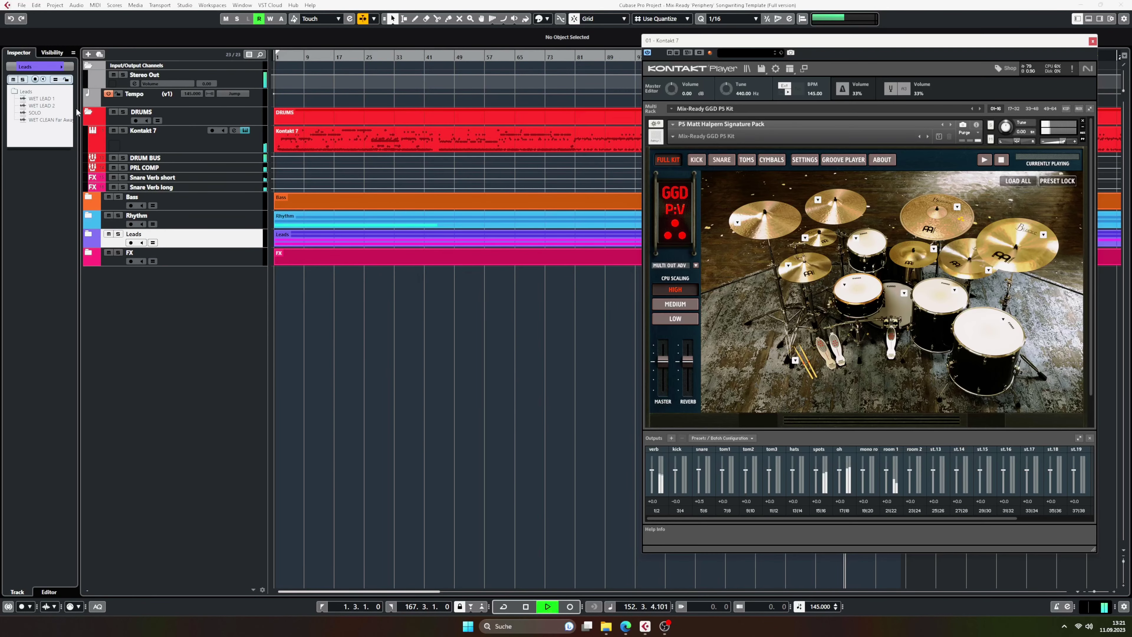
click(88, 112)
drag(847, 40, 576, 81)
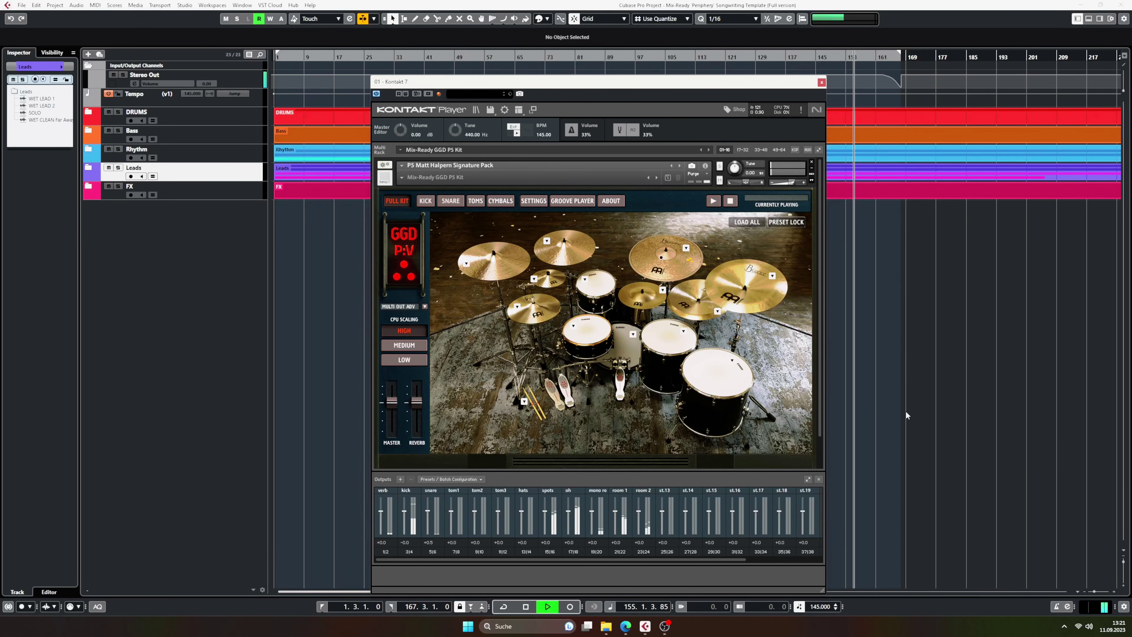